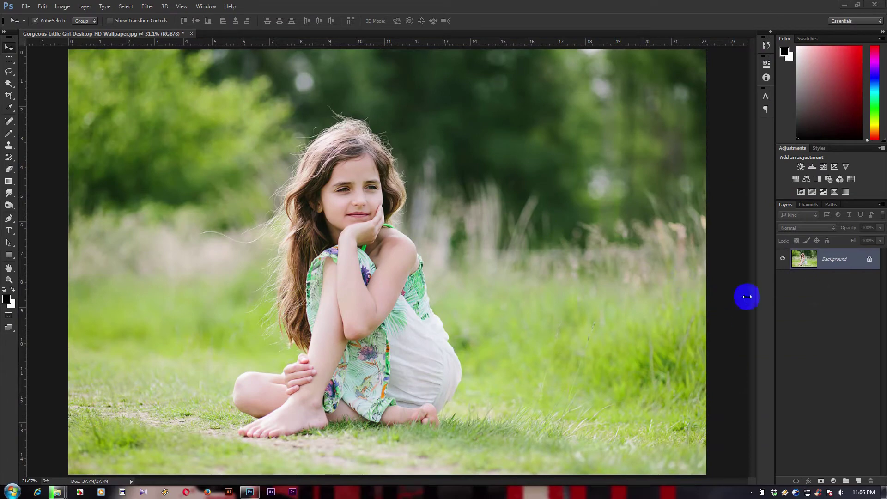
Duplicate the Background layer, creating a layer named 'Background copy'.
right_click(843, 262)
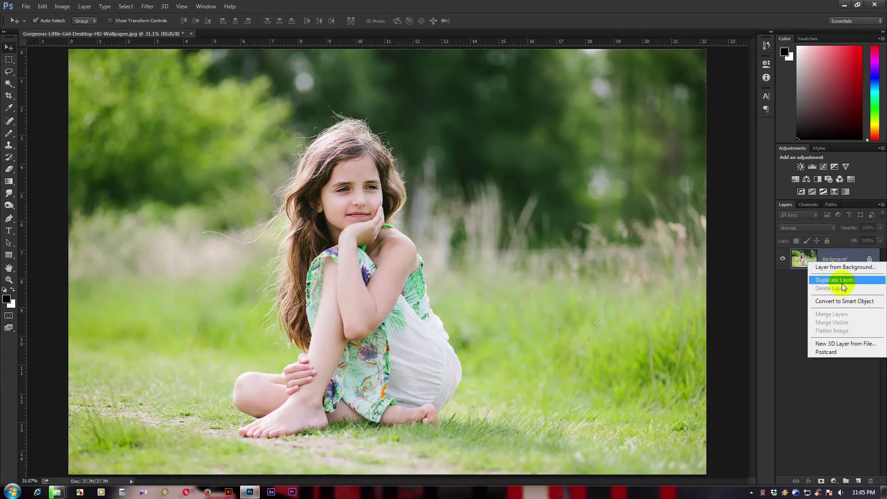
left_click(842, 279)
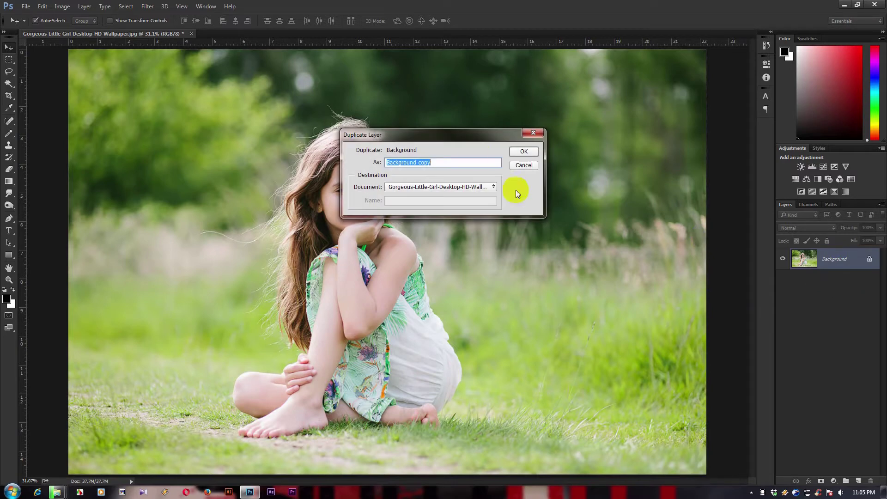
left_click(524, 152)
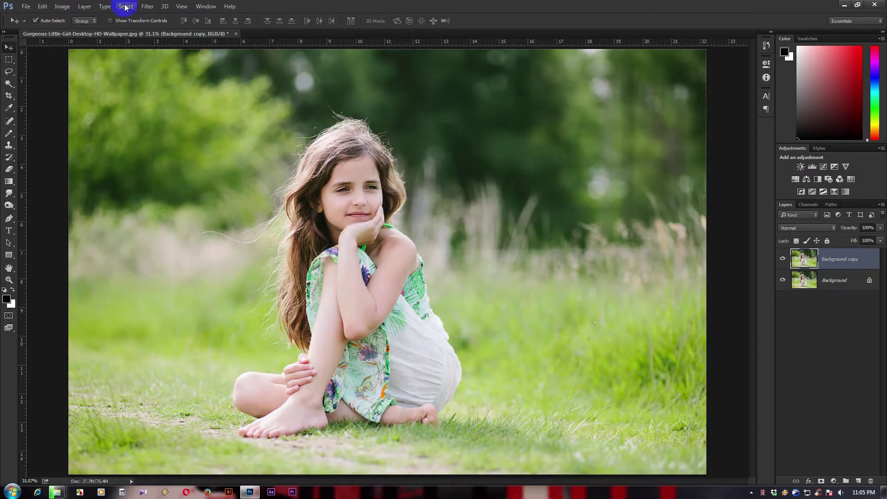
Run Imagenomic Portraiture on Background copy with the Smoothing: Normal preset, skipping registration.
left_click(147, 6)
mouse_move(161, 201)
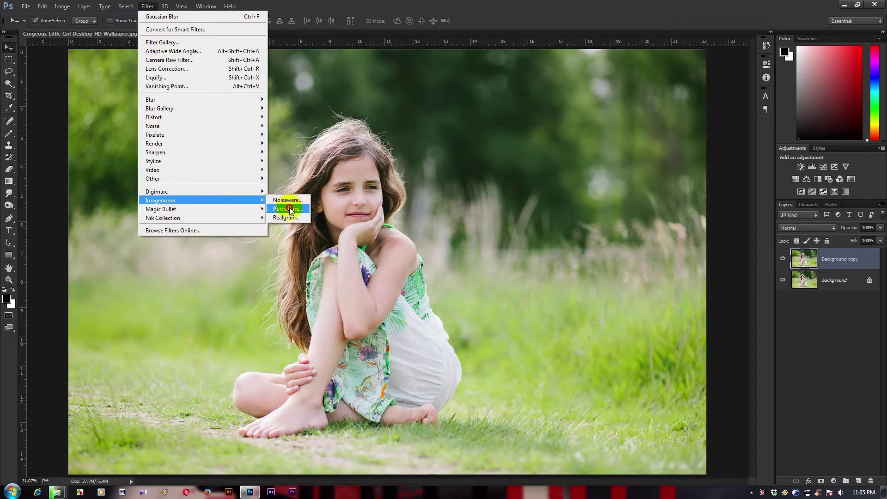
left_click(290, 209)
left_click(506, 321)
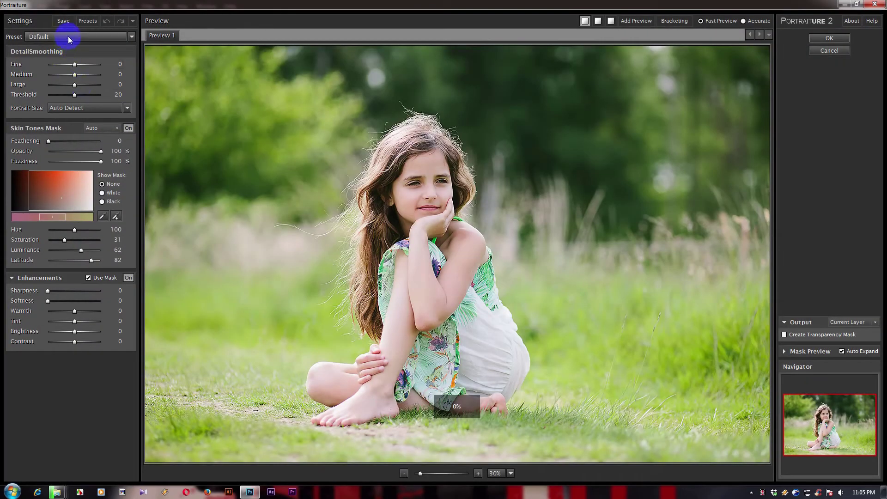
left_click(68, 37)
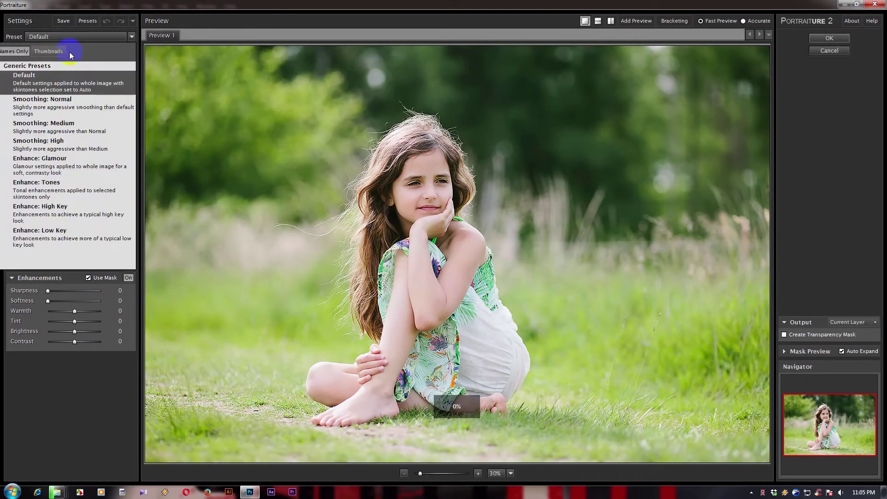
left_click(63, 103)
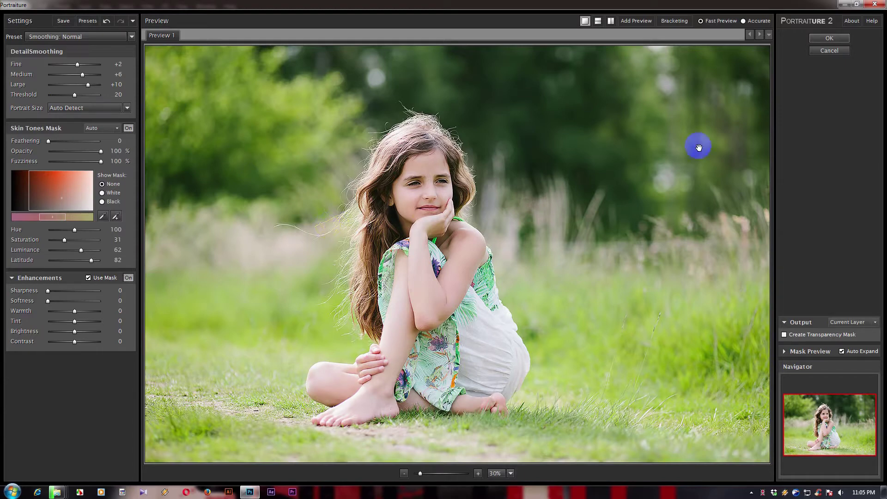
left_click(819, 38)
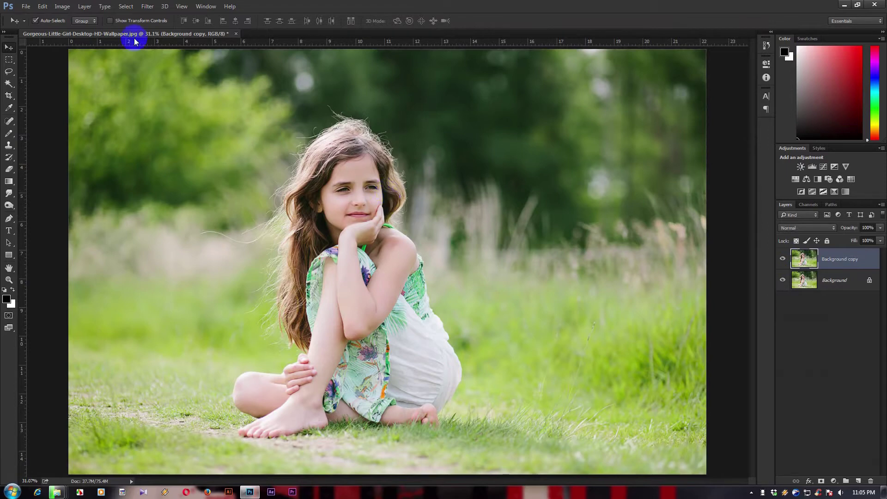
In the Camera Raw Filter, warm Temperature to +7 and raise Exposure to +0.15.
left_click(148, 6)
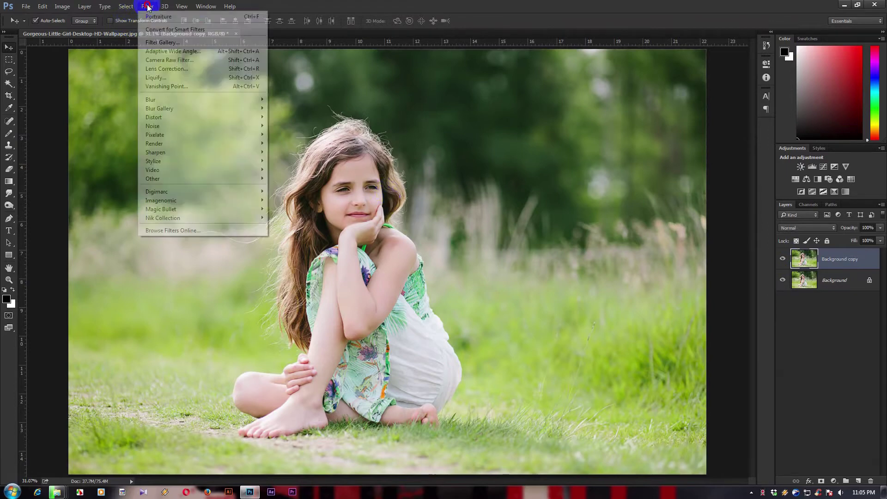
left_click(165, 60)
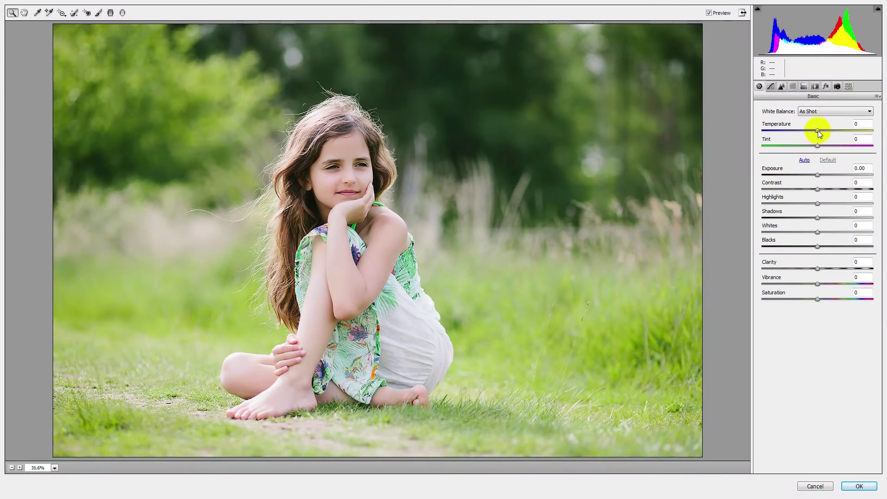
left_click_drag(819, 133, 824, 134)
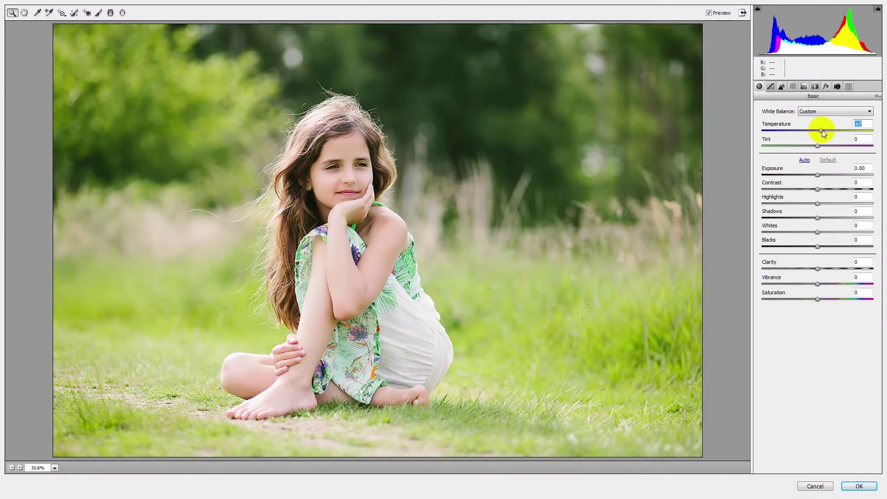
left_click_drag(820, 177, 821, 178)
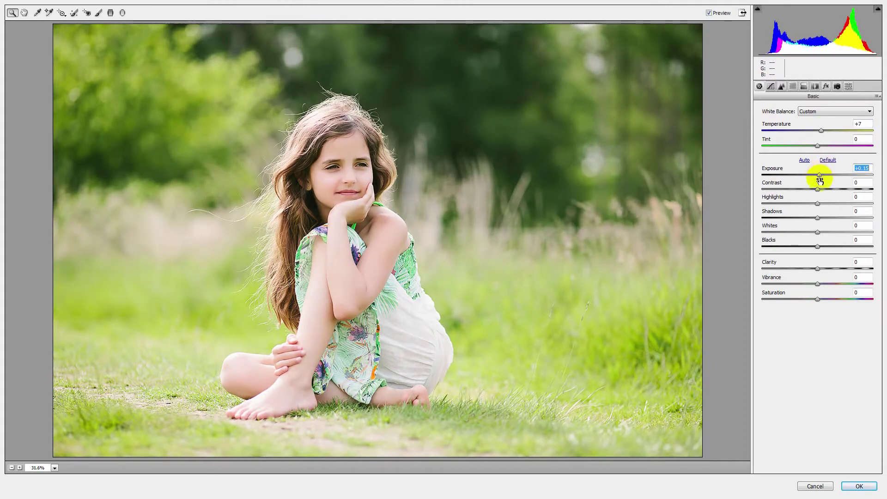
Add Clarity +13, set Vibrance to +32 and slightly fine-tune Contrast.
left_click_drag(819, 269, 836, 283)
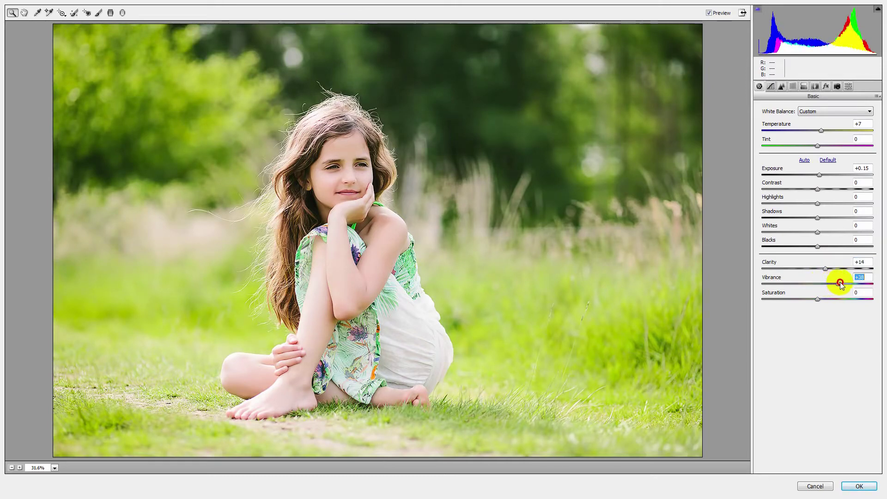
left_click_drag(819, 299, 830, 300)
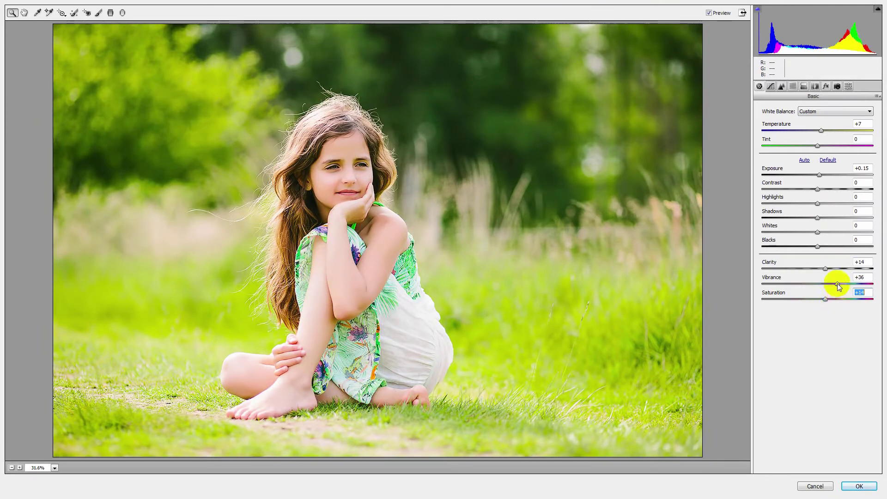
left_click_drag(825, 300, 820, 303)
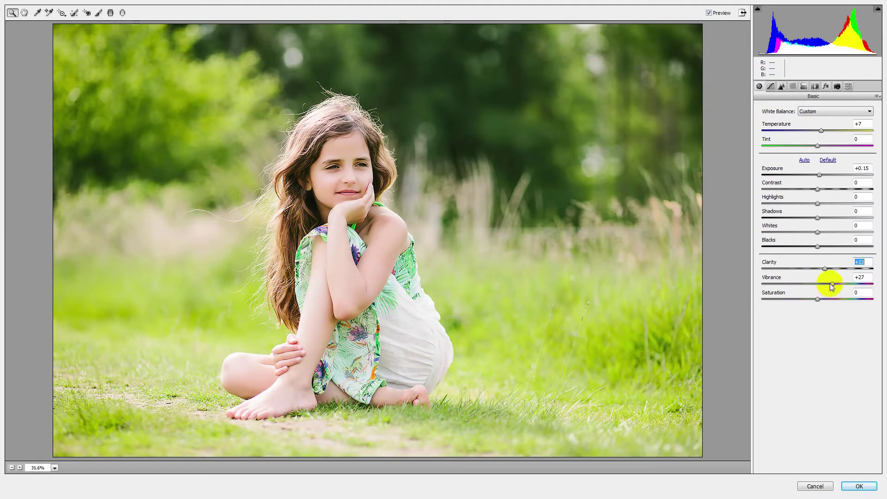
left_click_drag(832, 284, 835, 284)
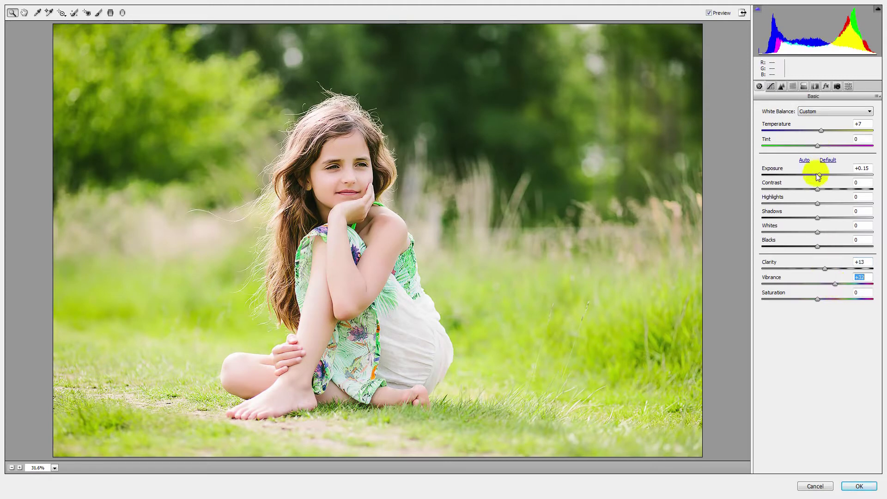
mouse_move(819, 192)
left_mouse_down()
mouse_move(845, 218)
mouse_move(814, 218)
mouse_move(875, 220)
left_mouse_up()
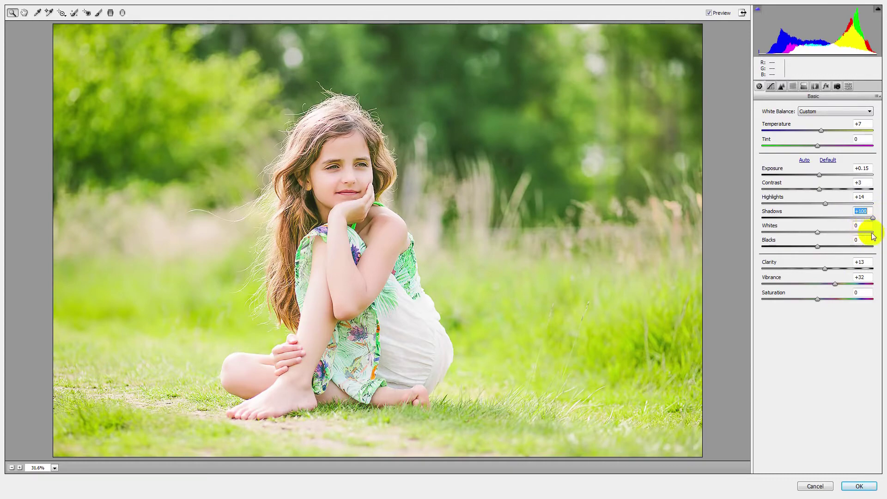
Rebalance tones to Contrast +8, Whites -73, Blacks -9, and Shadows eased to about +88.
mouse_move(821, 235)
left_mouse_down()
mouse_move(861, 233)
mouse_move(825, 237)
mouse_move(855, 247)
mouse_move(814, 252)
mouse_move(802, 232)
mouse_move(789, 233)
left_mouse_up()
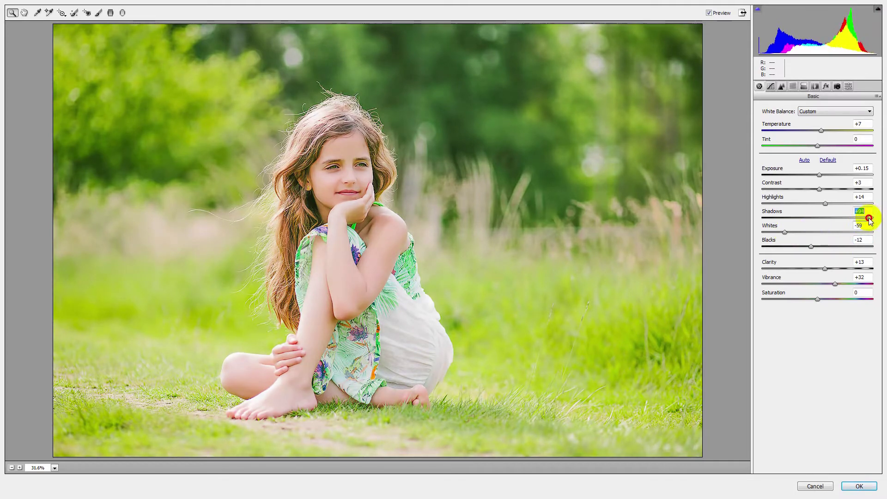
left_click_drag(873, 218, 859, 218)
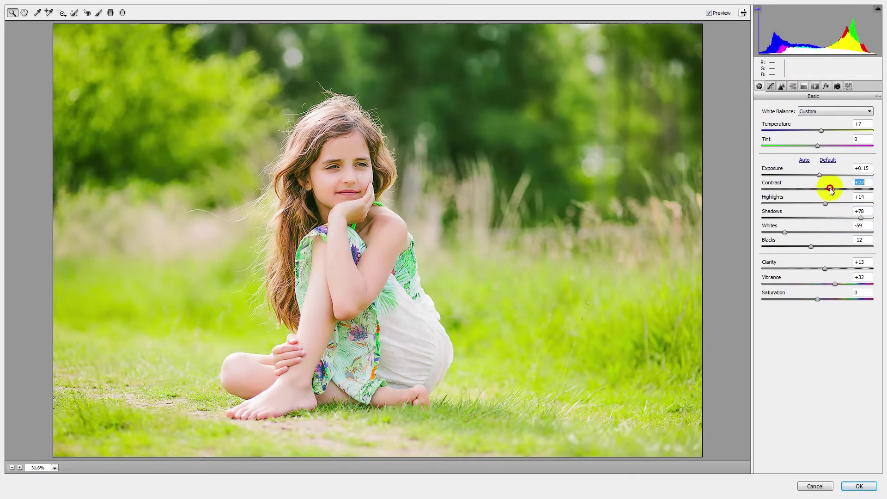
left_click_drag(822, 190, 822, 190)
mouse_move(785, 232)
left_mouse_down()
mouse_move(794, 230)
mouse_move(758, 231)
mouse_move(812, 245)
left_mouse_up()
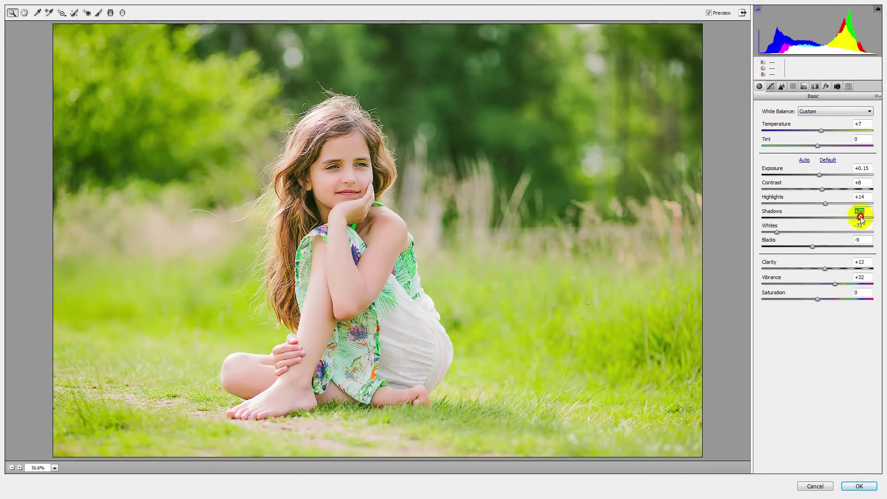
left_click_drag(861, 218, 856, 218)
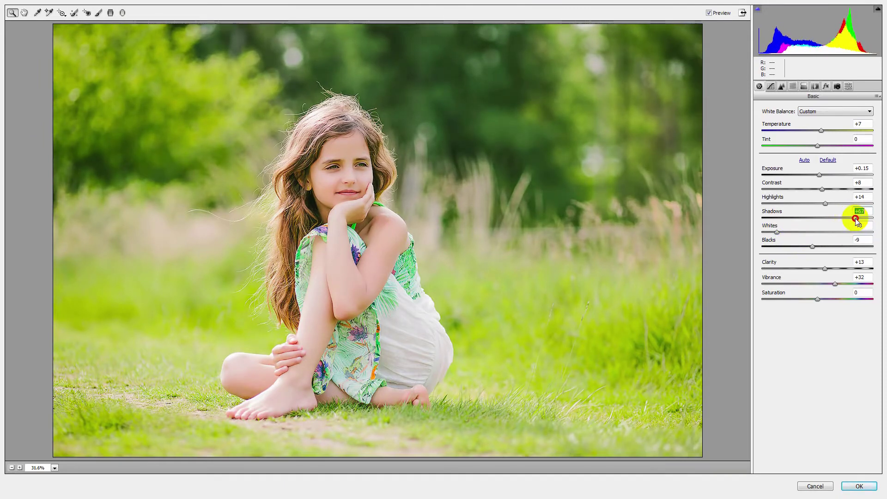
In HSL, shift Yellows hue to +8 and Greens to -16, then apply Camera Raw.
left_click(793, 87)
mouse_move(819, 183)
left_mouse_down()
mouse_move(848, 182)
mouse_move(826, 182)
mouse_move(809, 212)
left_mouse_up()
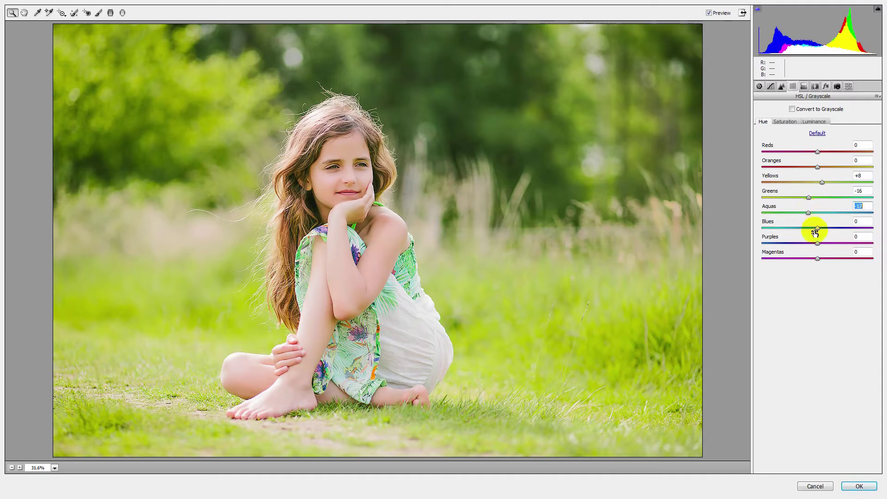
left_click(859, 483)
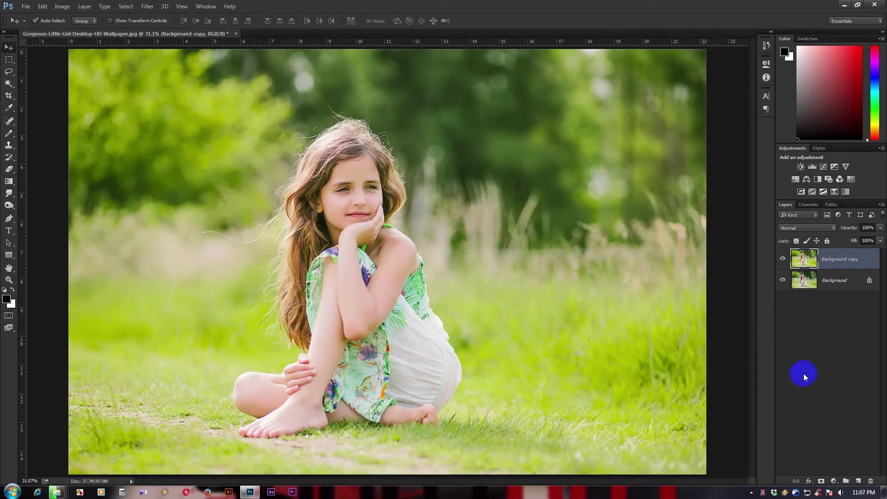
mouse_move(57, 493)
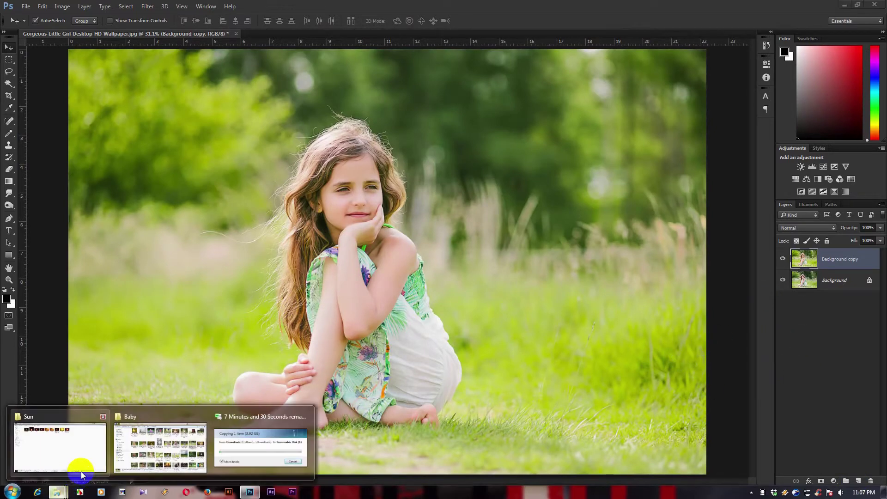
Drag the first sun-glow image from the Explorer Sun folder onto the canvas and commit it.
left_click(102, 426)
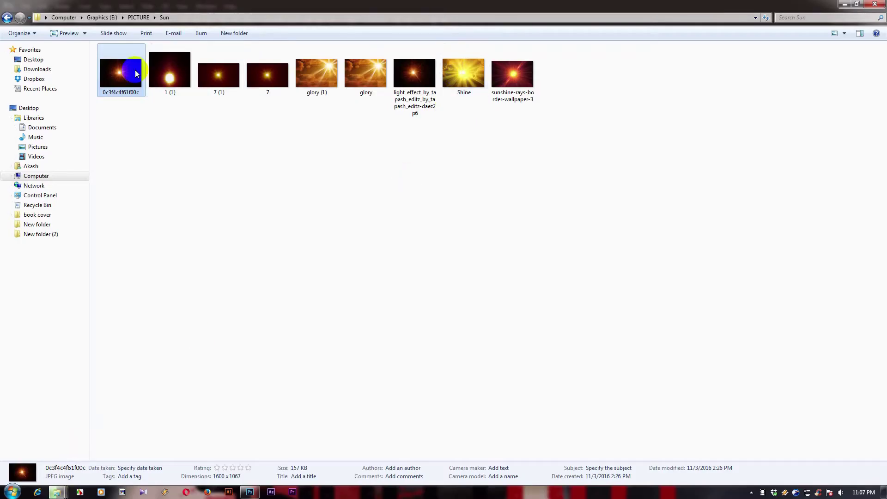
mouse_move(118, 73)
left_mouse_down()
mouse_move(274, 479)
mouse_move(342, 326)
left_mouse_up()
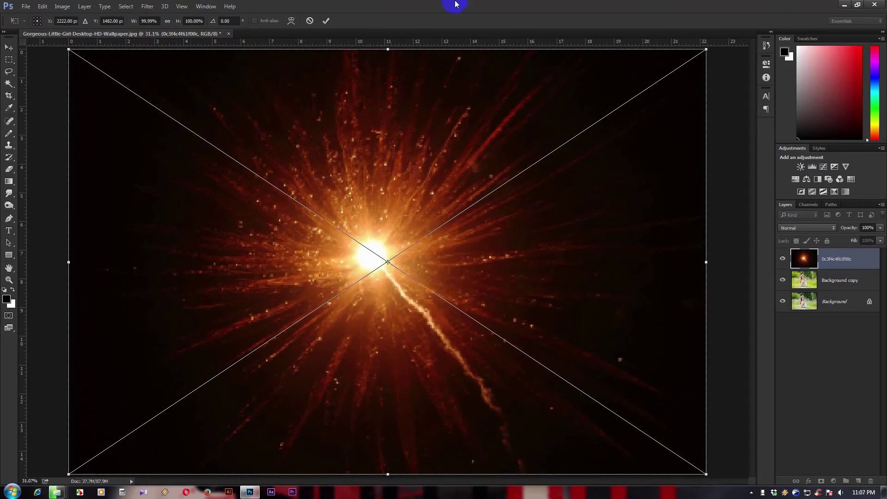
left_click(326, 22)
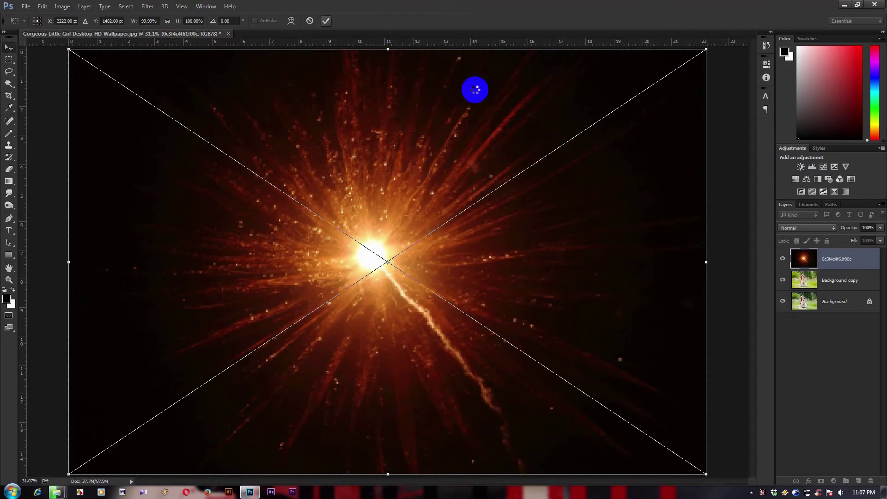
Rasterize the flare layer and apply a Gaussian Blur with radius around 126.
right_click(856, 262)
left_click(789, 248)
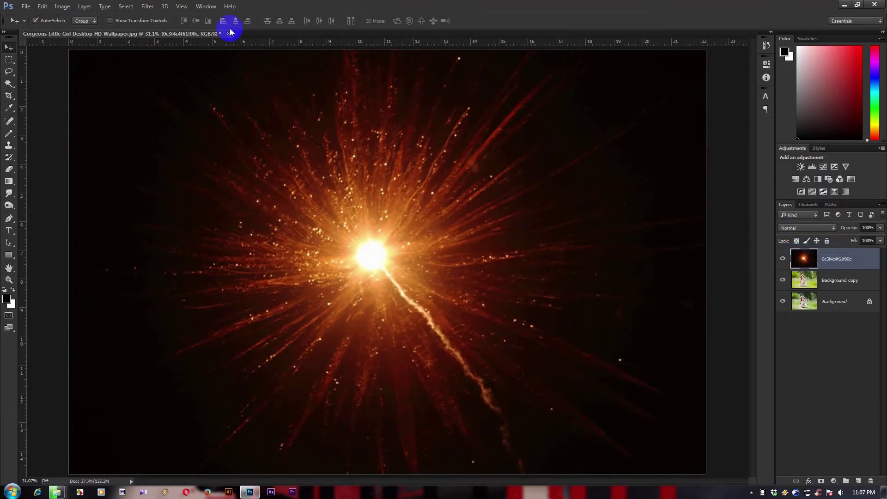
left_click(144, 6)
mouse_move(151, 99)
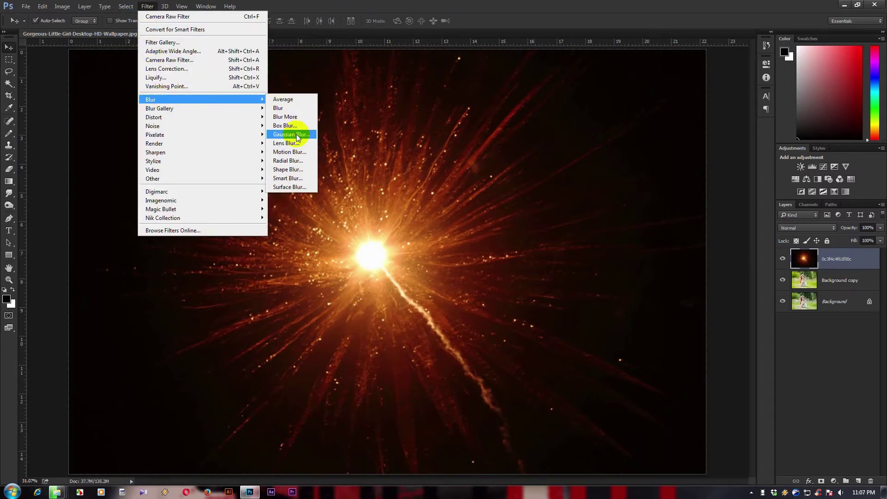
left_click(296, 135)
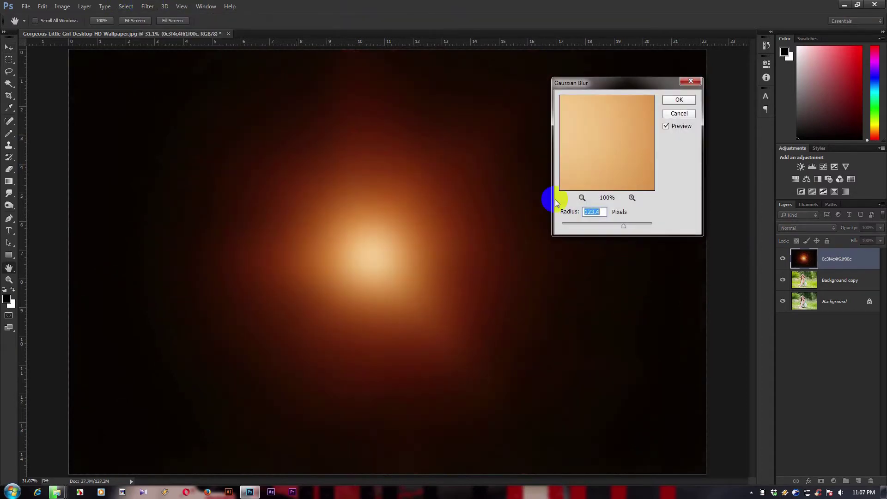
left_click_drag(620, 224, 622, 226)
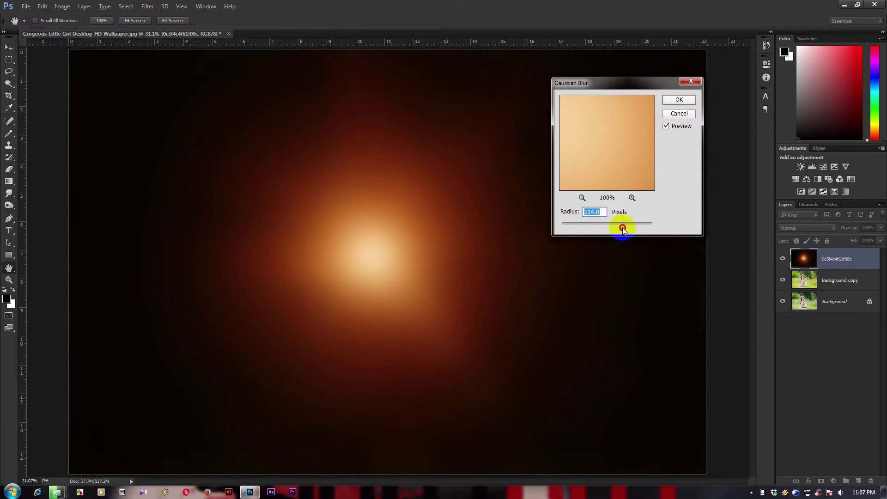
left_click(679, 99)
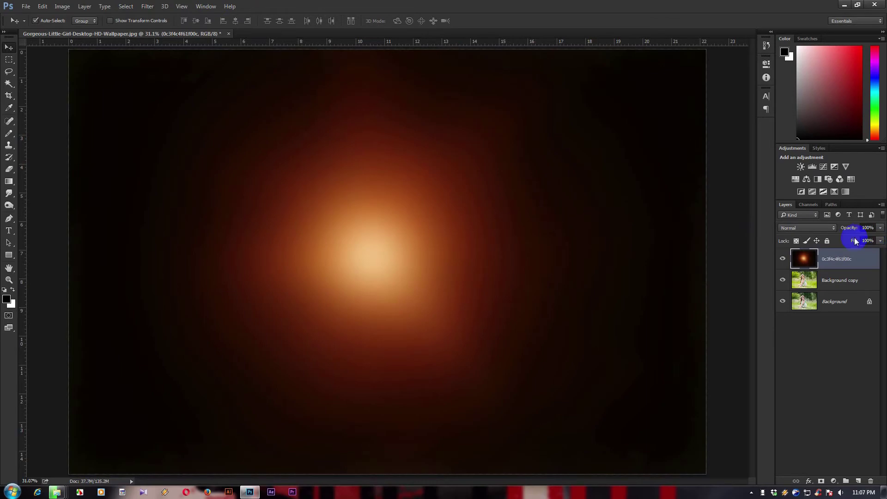
Set the flare layer's blend mode to Screen and move the glow toward the top right.
left_click(805, 229)
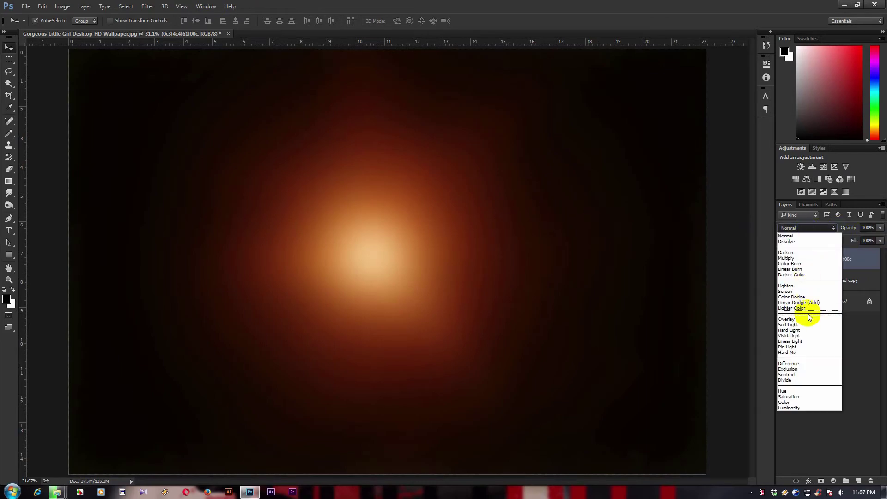
left_click(799, 289)
mouse_move(411, 233)
left_mouse_down()
mouse_move(618, 98)
mouse_move(593, 115)
mouse_move(559, 81)
mouse_move(575, 79)
left_mouse_up()
Scale the glow up to about 163% and position it over the upper right.
key("ctrl+t")
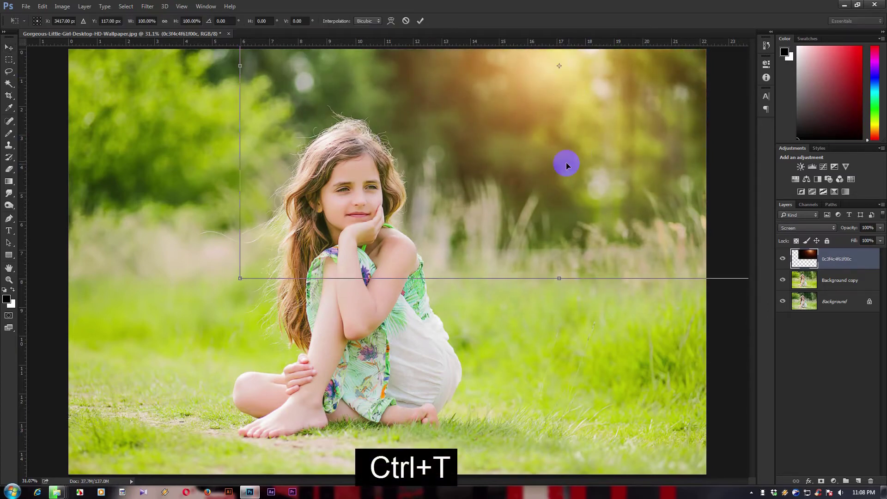
left_click_drag(240, 276, 9, 453)
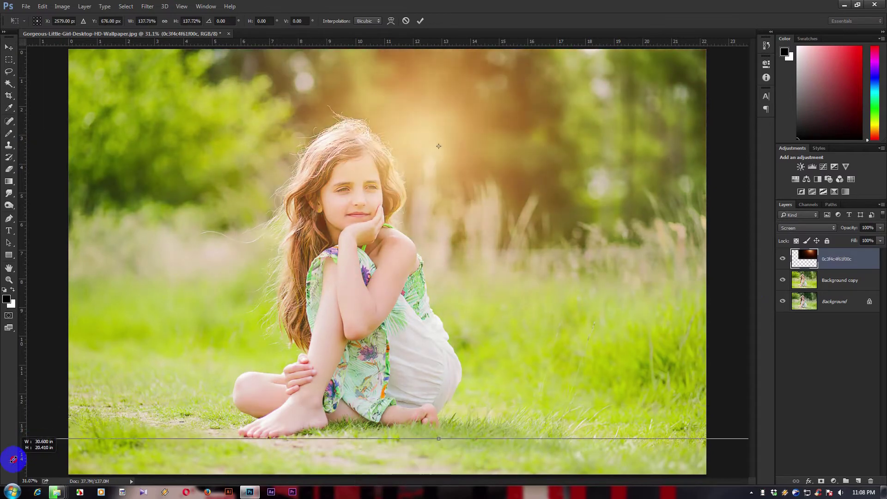
left_click_drag(433, 234, 506, 200)
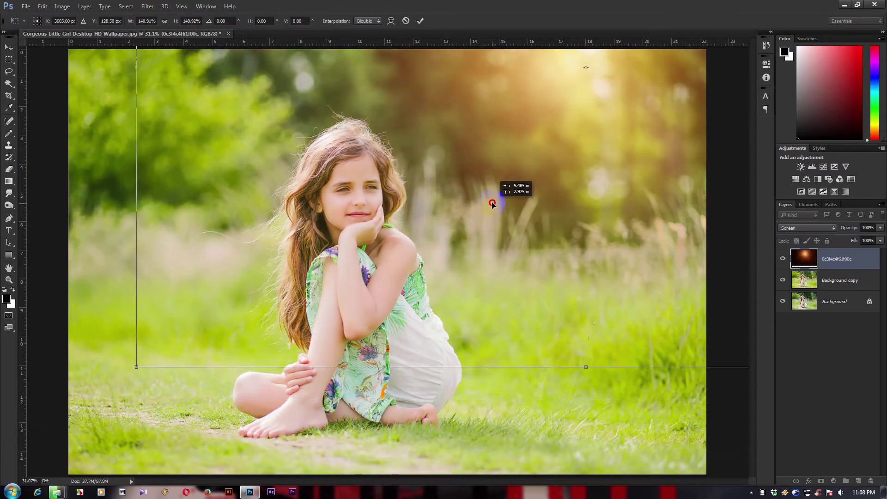
left_click_drag(138, 363, 67, 437)
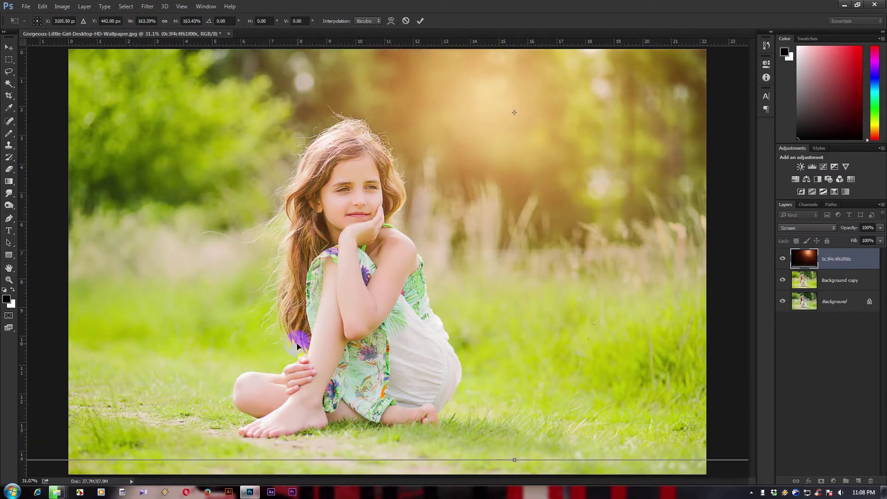
left_click_drag(477, 214, 553, 162)
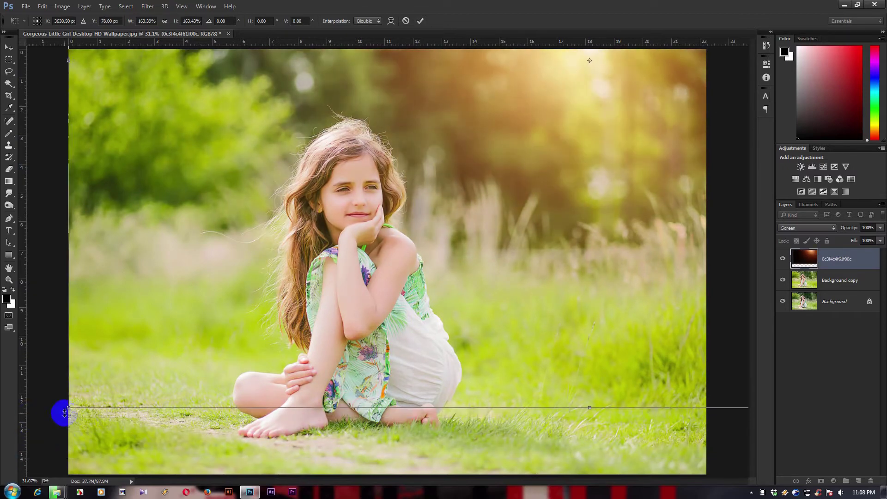
left_click_drag(60, 409, 9, 485)
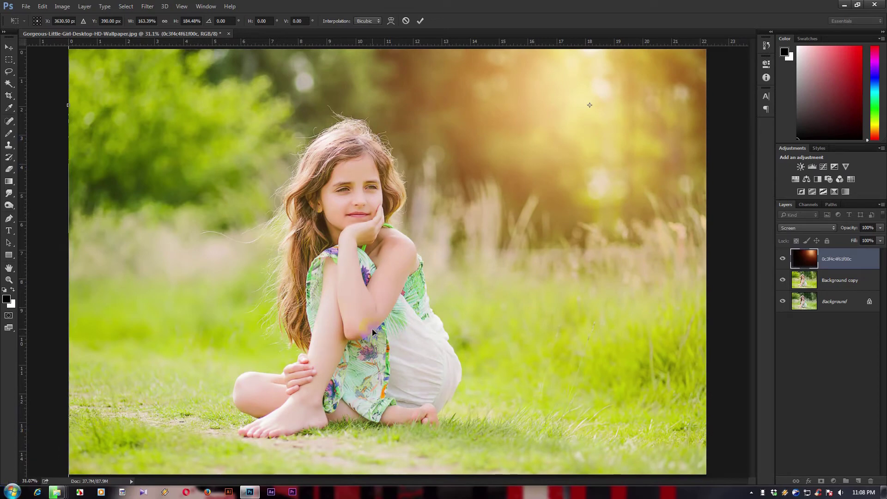
left_click_drag(394, 315, 390, 291)
left_click_drag(474, 261, 480, 247)
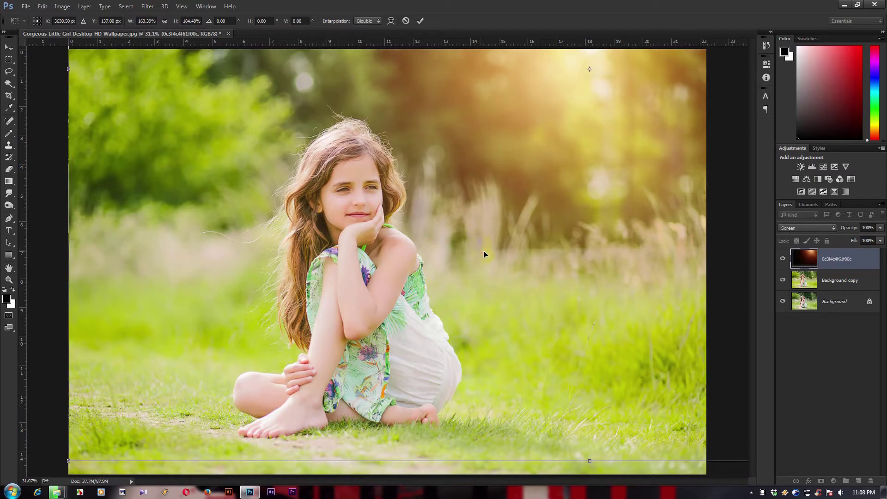
left_click(420, 21)
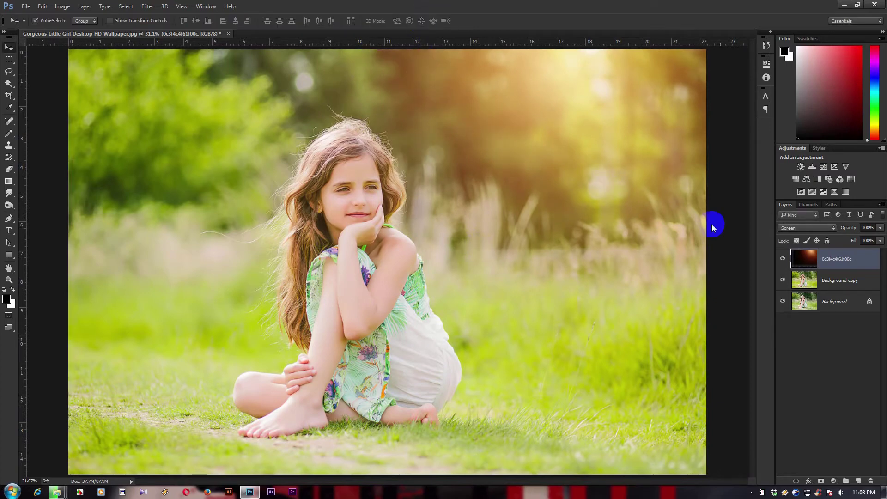
Duplicate the glow layer and drag the copy to a new position.
right_click(848, 259)
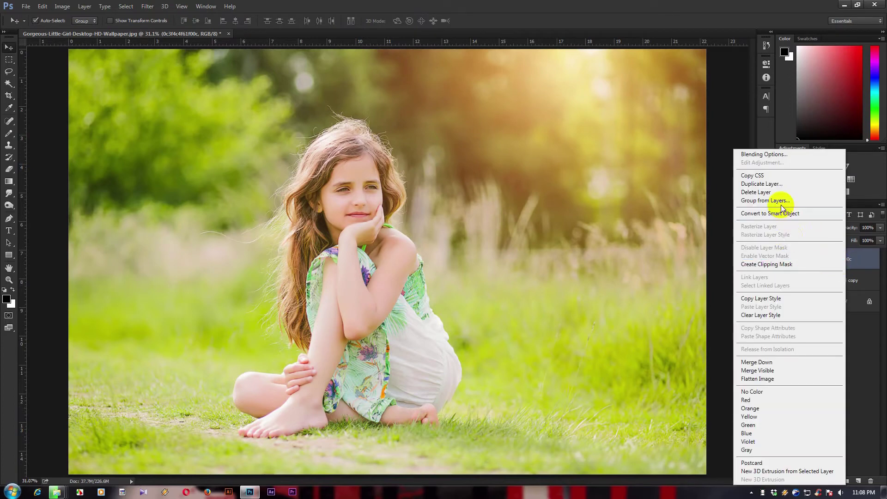
left_click(876, 345)
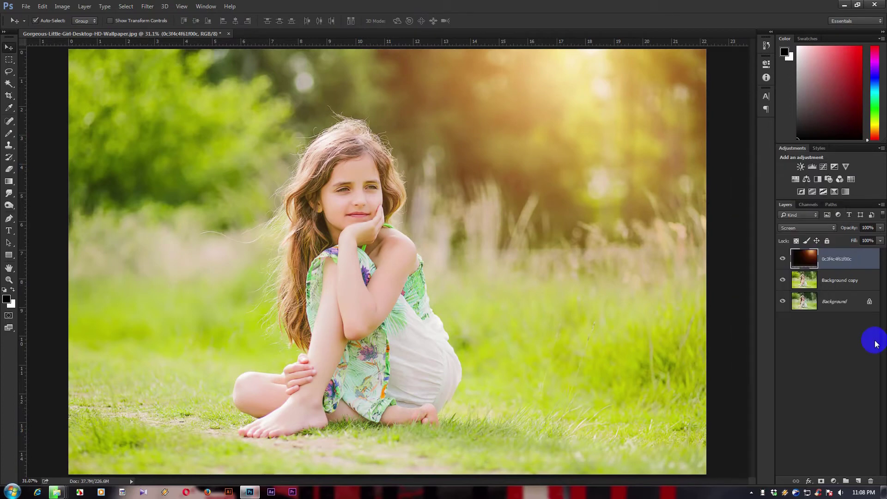
right_click(837, 257)
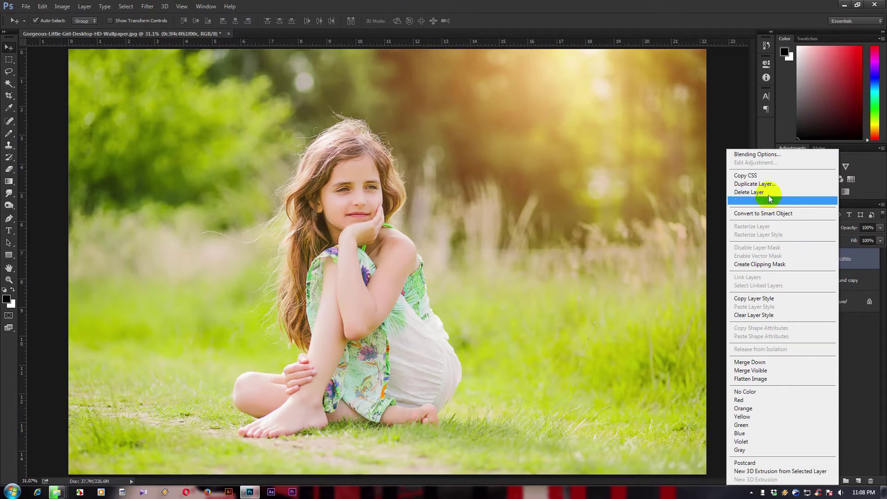
left_click(758, 183)
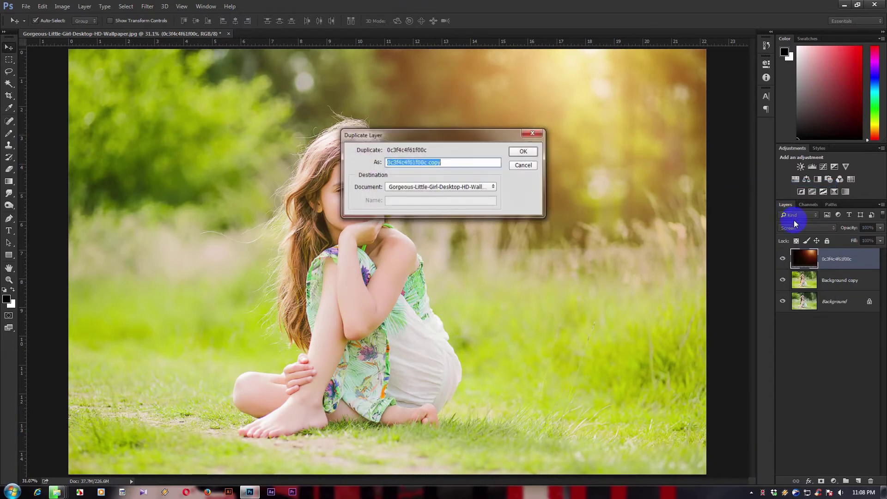
left_click(524, 153)
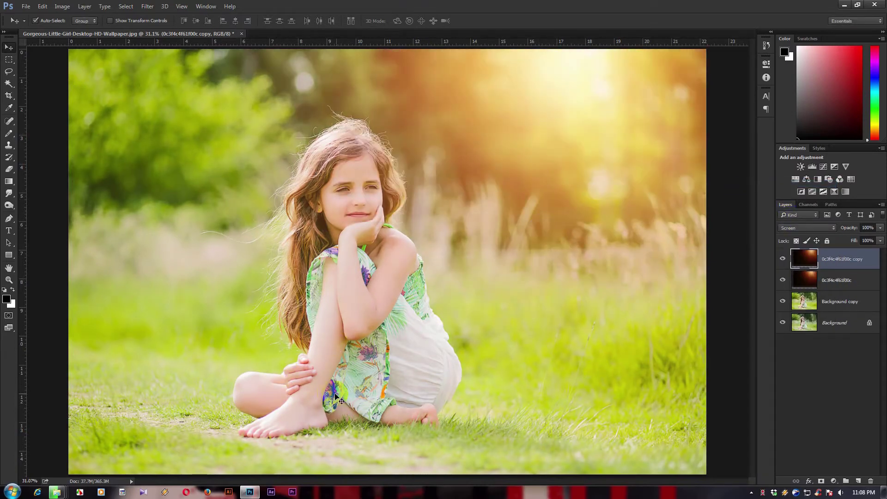
left_click_drag(340, 398, 74, 391)
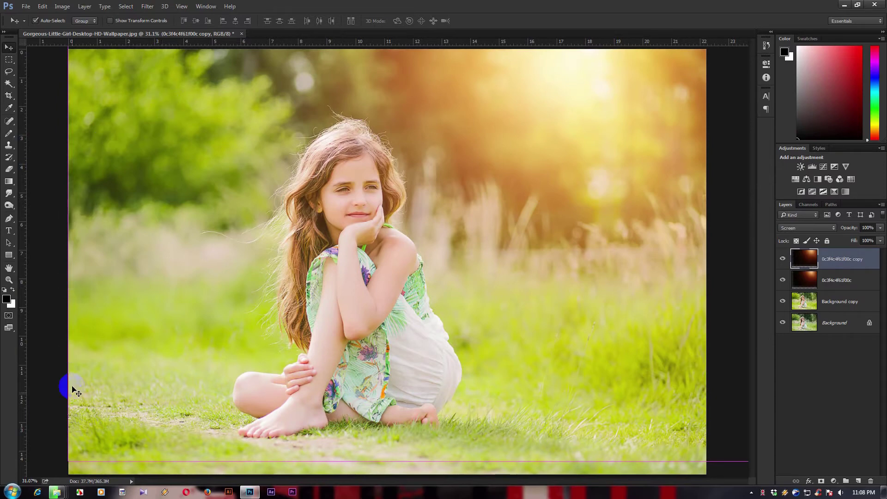
Shrink the glow copy to about 41% in the upper right.
key("ctrl+t")
left_click_drag(69, 460, 445, 169)
left_click_drag(589, 126, 535, 155)
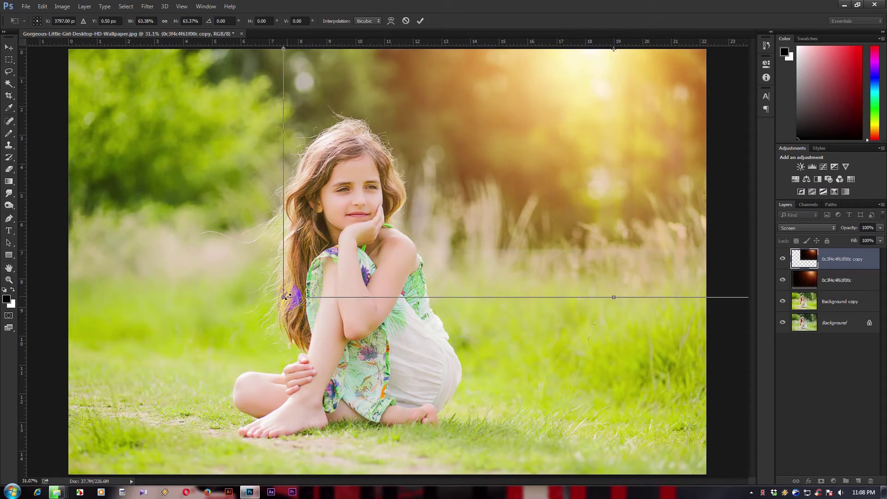
left_click_drag(283, 297, 532, 151)
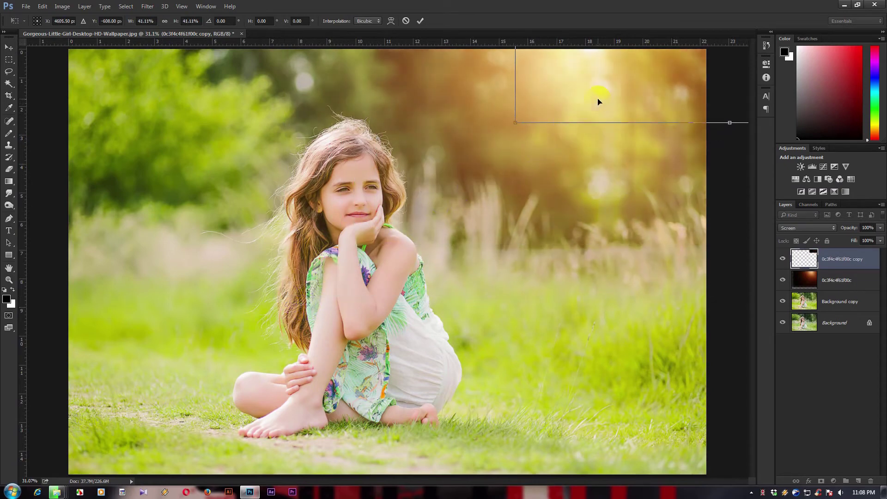
mouse_move(599, 99)
left_mouse_down()
mouse_move(535, 137)
mouse_move(521, 129)
left_mouse_up()
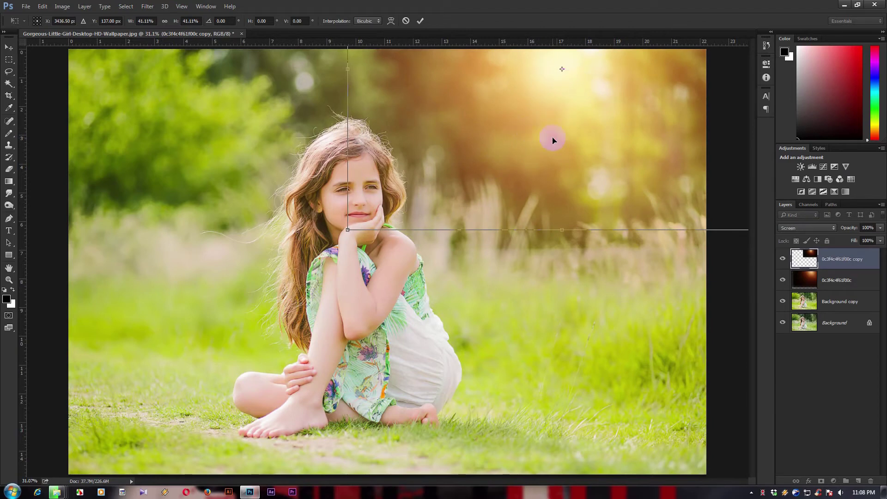
left_click(421, 21)
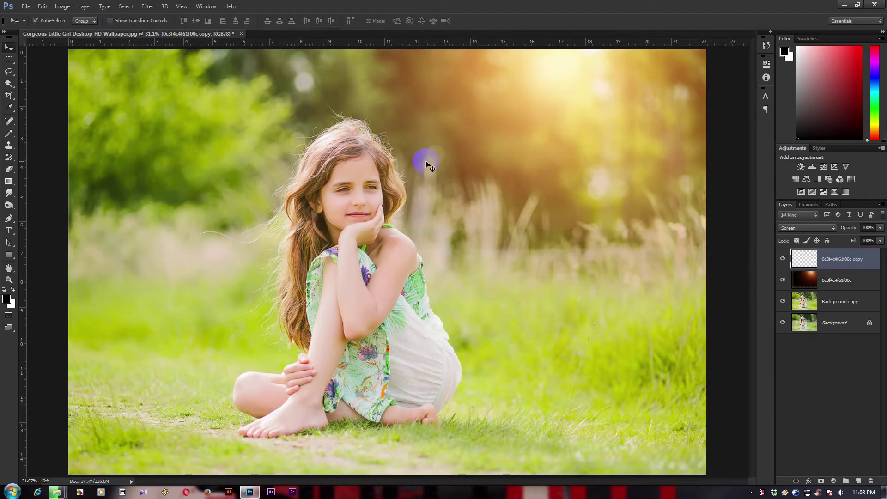
Lower the glow copy to about 54% opacity and toggle the sun-glow layer to compare.
left_click(880, 228)
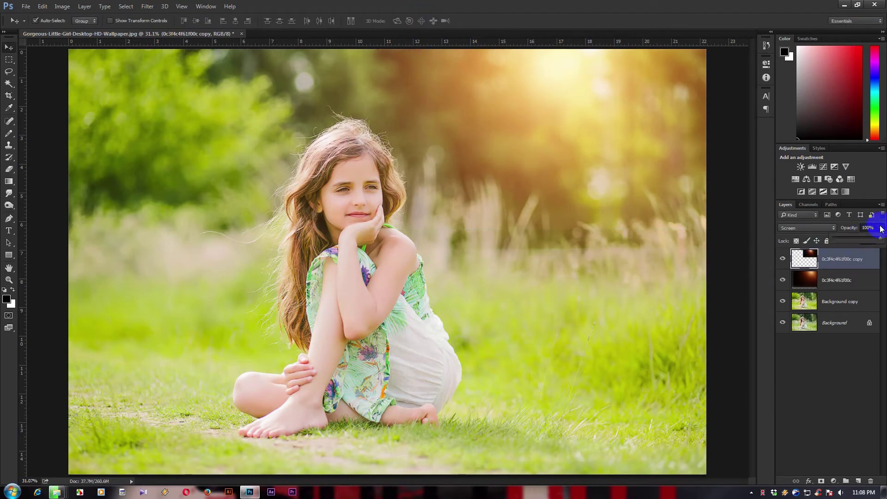
left_click_drag(879, 238, 863, 238)
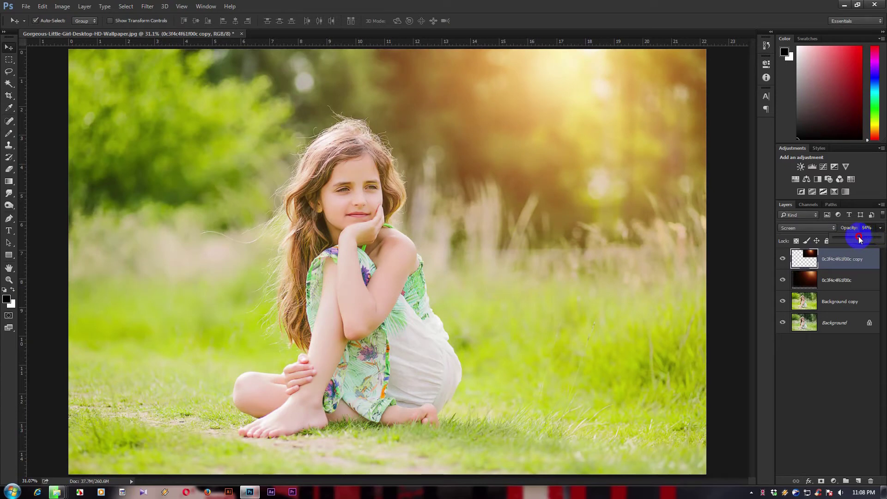
left_click(836, 345)
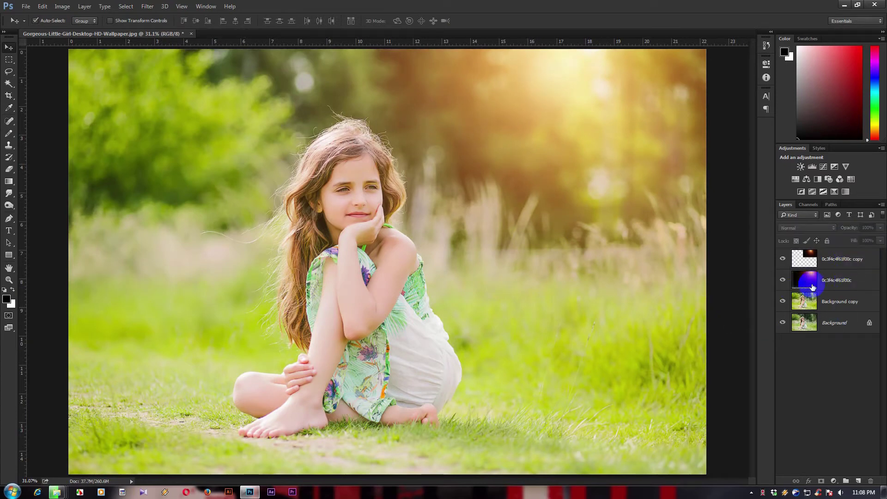
left_click(783, 280)
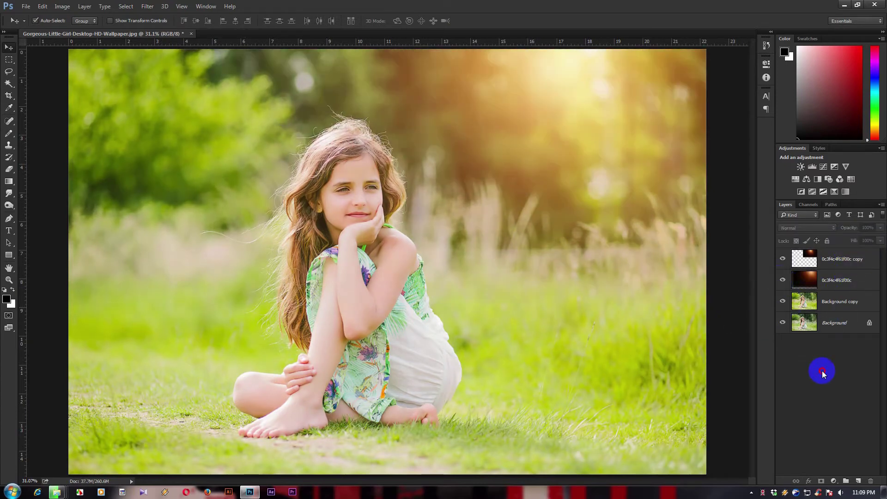
Add Layer 1 on top and fill it via Apply Image with Layer: Merged.
left_click(832, 265)
left_click(859, 481)
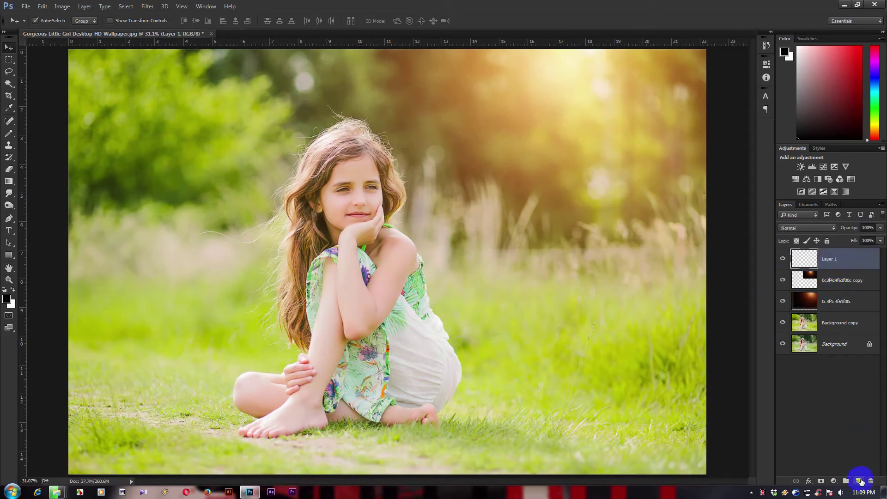
left_click(62, 7)
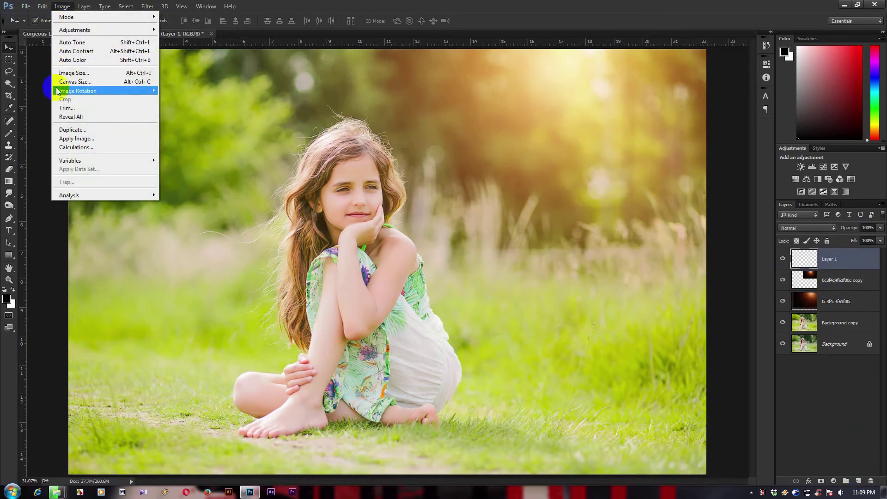
left_click(69, 138)
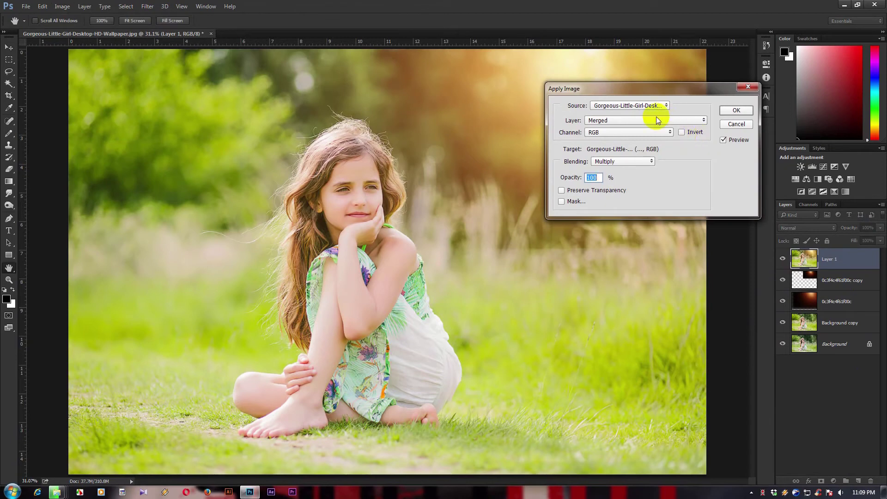
left_click(735, 111)
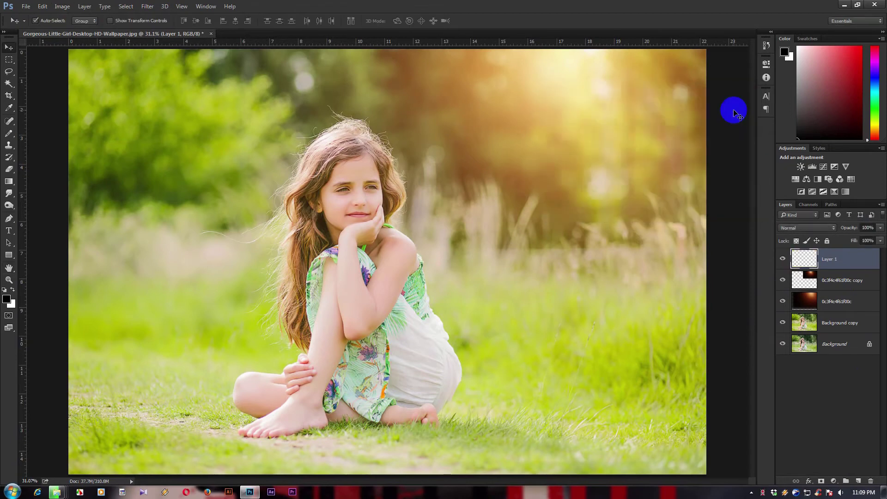
left_click(783, 263)
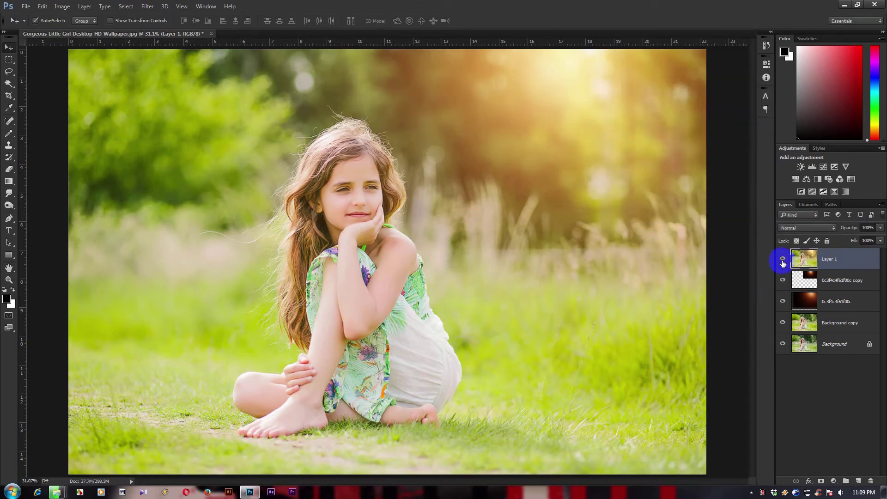
Launch Nik Collection's Color Efex Pro 4 from the Filter menu on merged Layer 1.
left_click(148, 6)
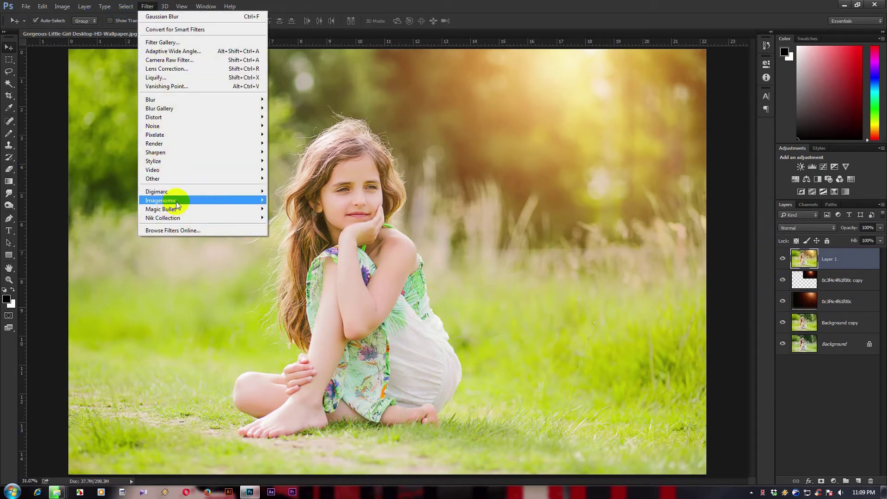
mouse_move(201, 217)
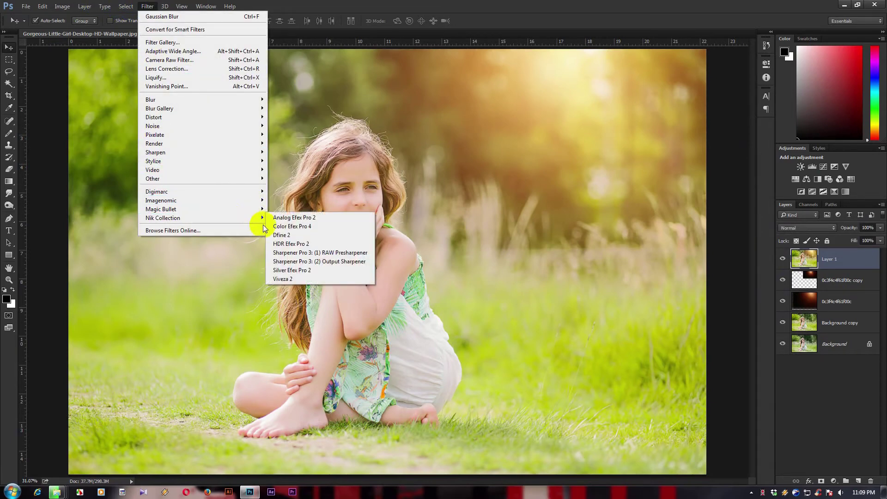
left_click(275, 227)
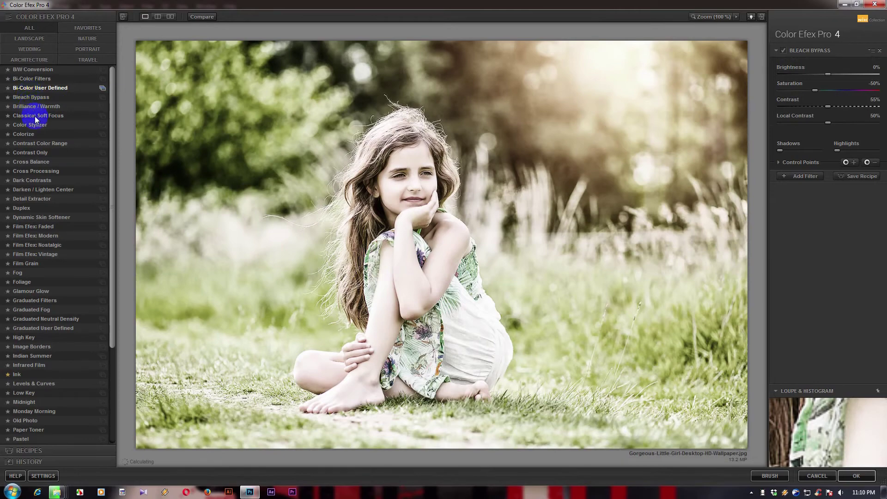
Compare Bi-Color User Defined, Foliage and Contrast Only, then settle on the Foliage filter.
left_click(42, 88)
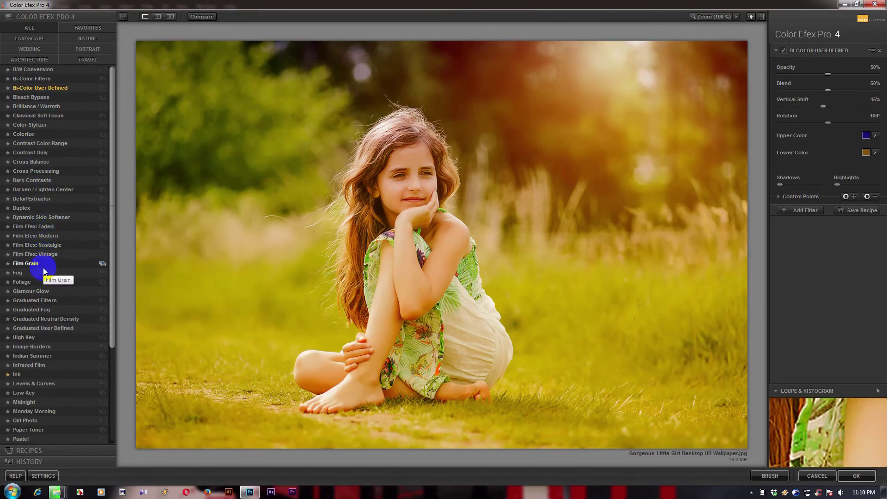
left_click(22, 282)
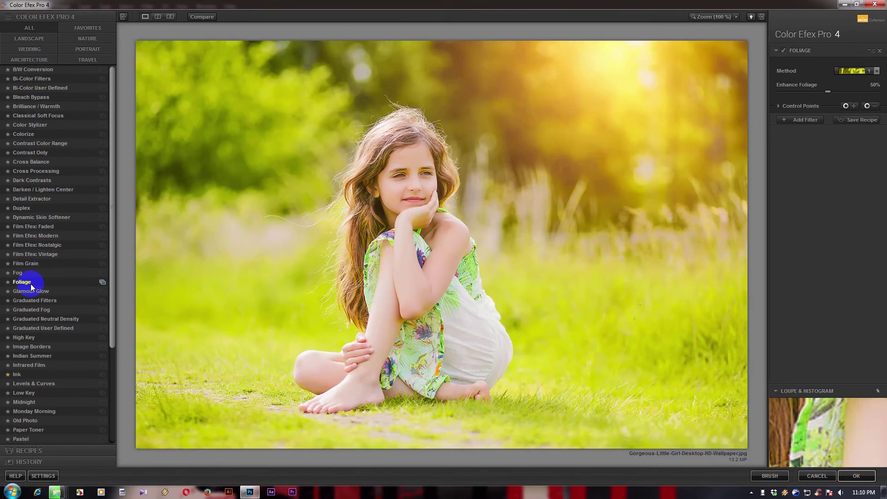
left_click(783, 51)
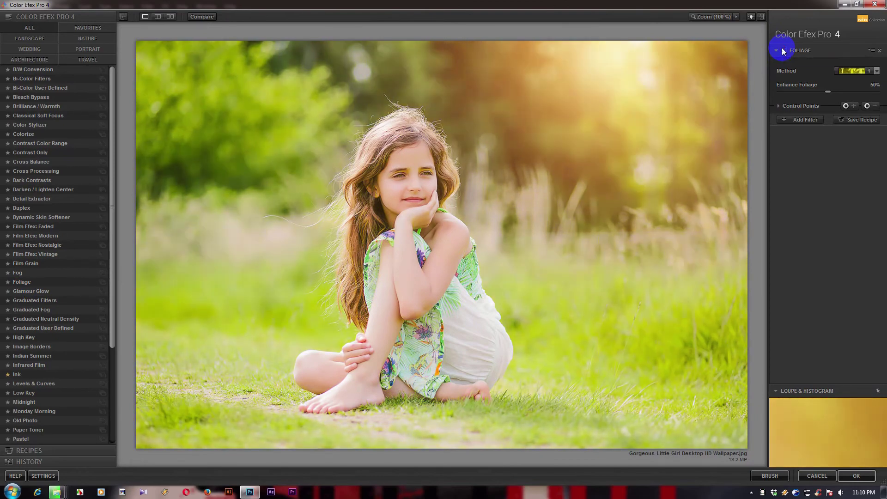
left_click(784, 51)
left_click(784, 50)
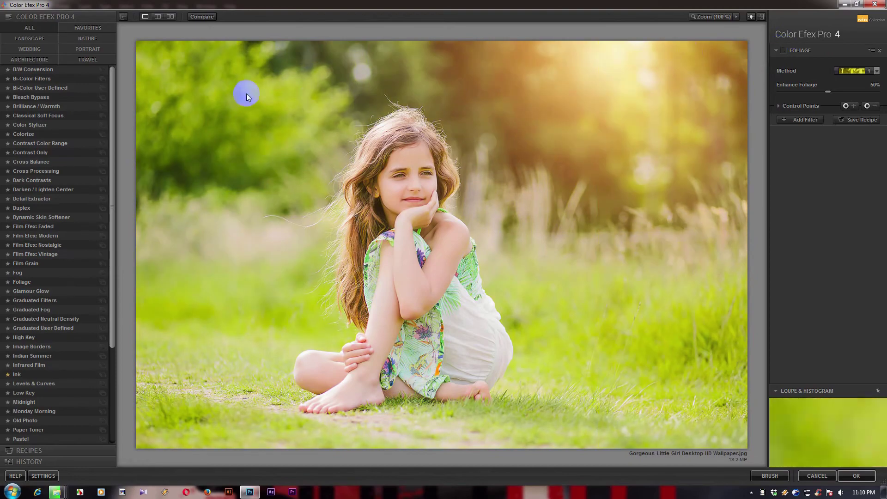
left_click(28, 153)
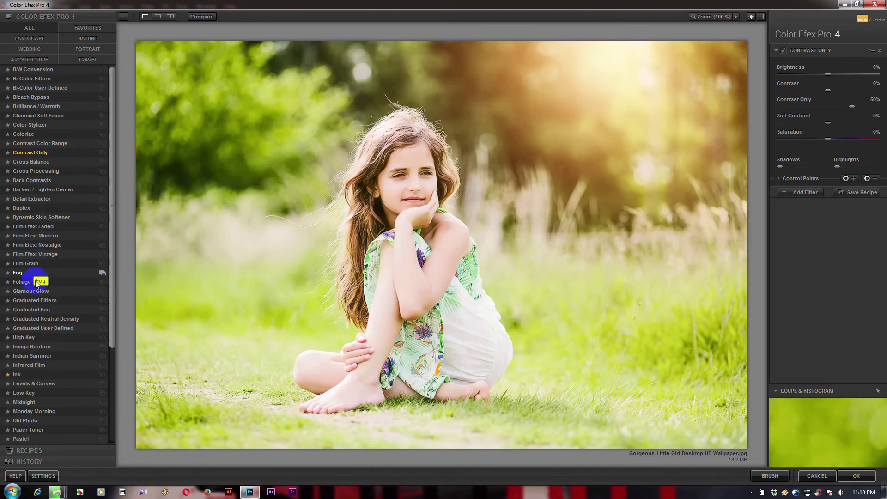
left_click(20, 282)
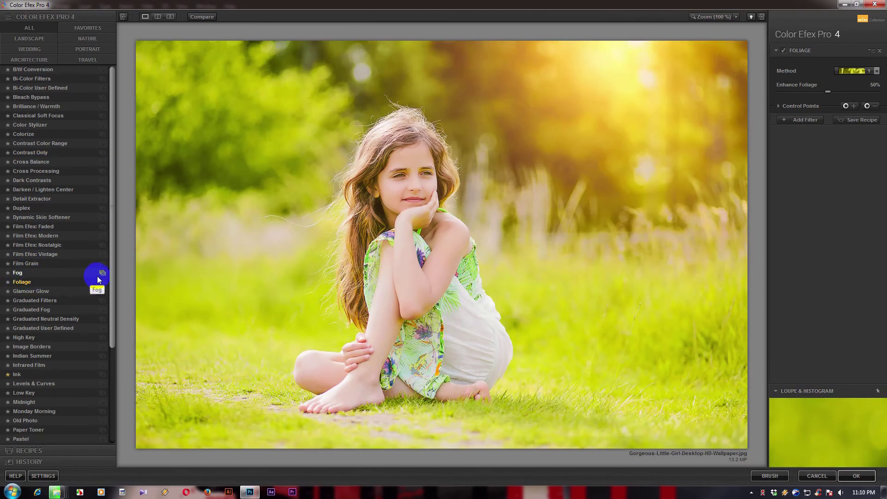
Choose the 02 - Yellow Green Foliage preset over Strong Green, adjust Method, and apply.
left_click(102, 282)
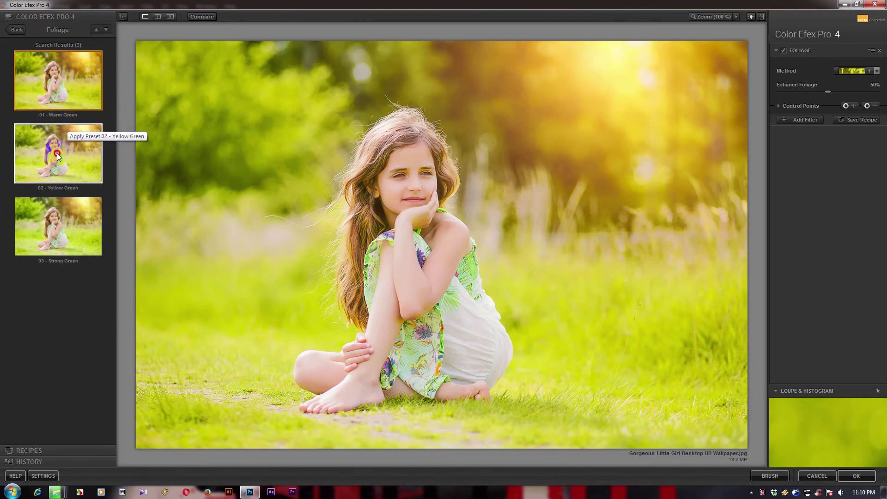
left_click(54, 178)
left_click(44, 223)
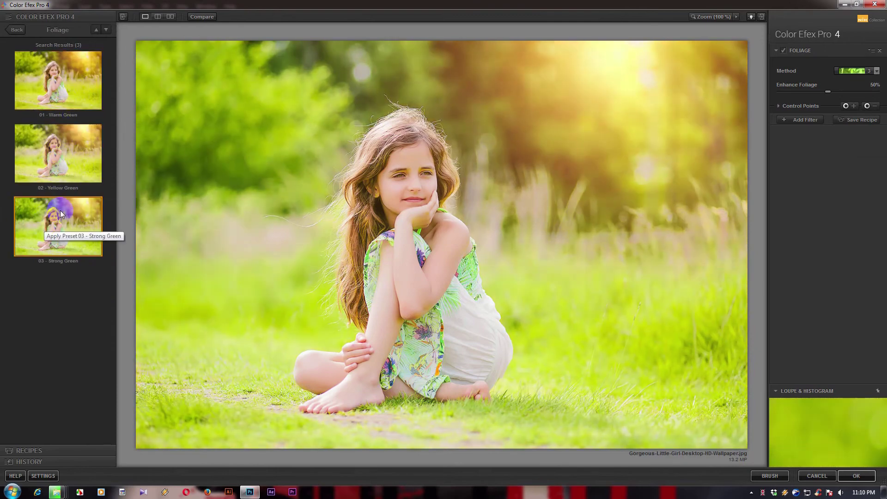
left_click(783, 51)
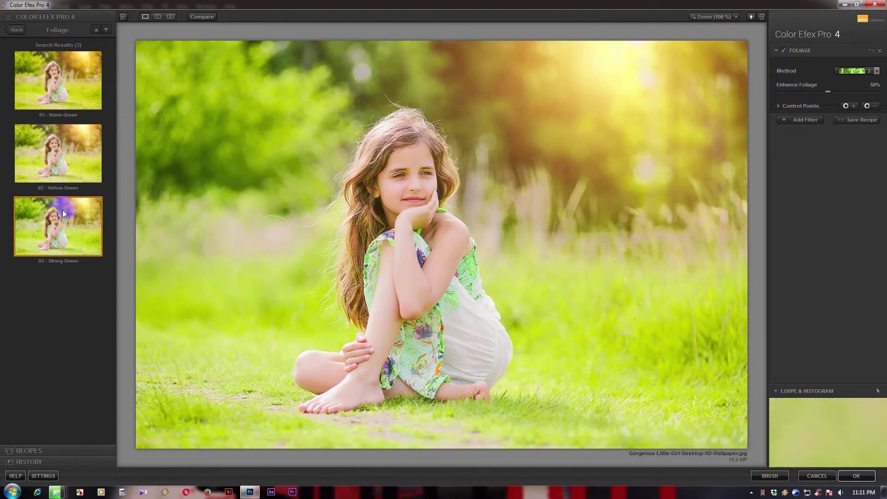
left_click(57, 142)
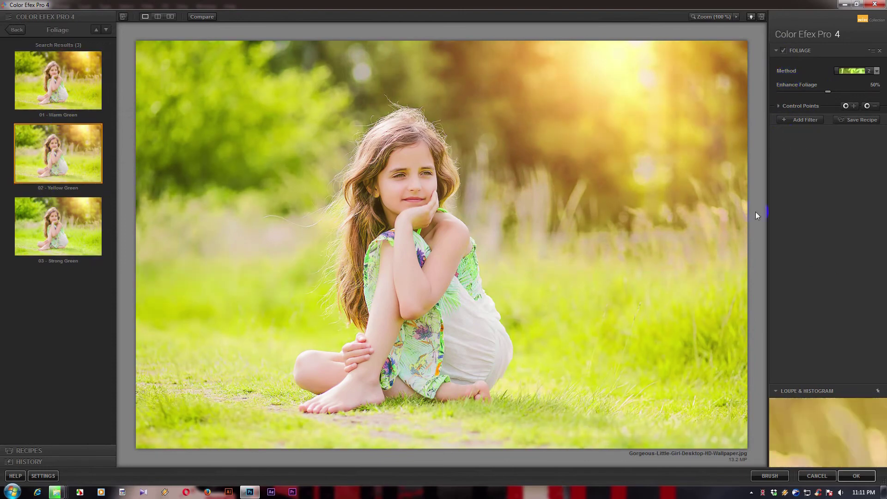
left_click(875, 72)
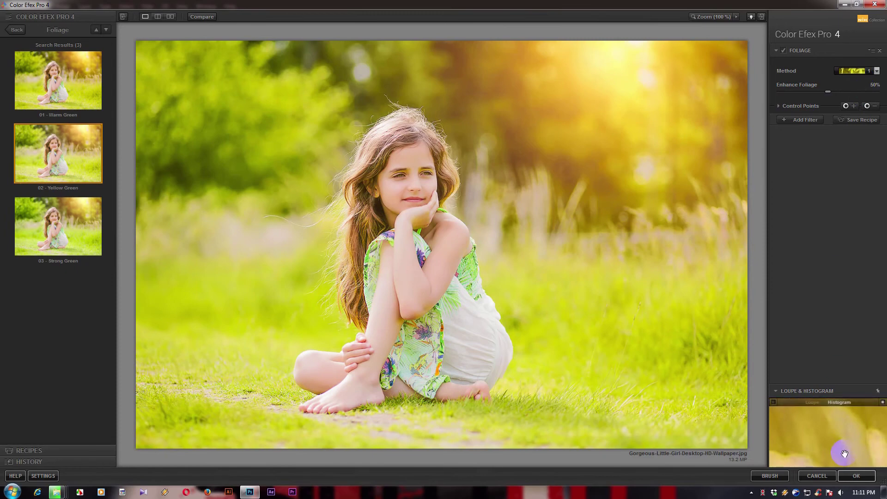
left_click(849, 476)
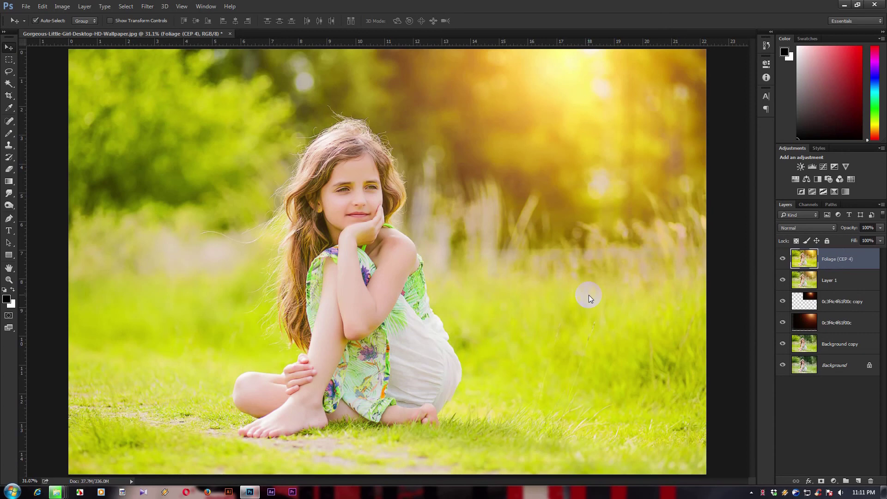
Set the Foliage (CEP 4) layer's opacity to 50%.
left_click(871, 227)
type("50")
key("Return")
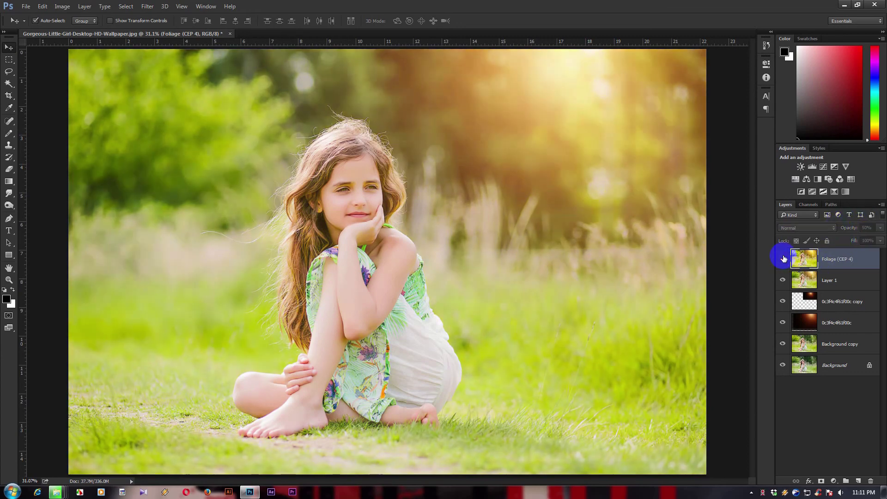